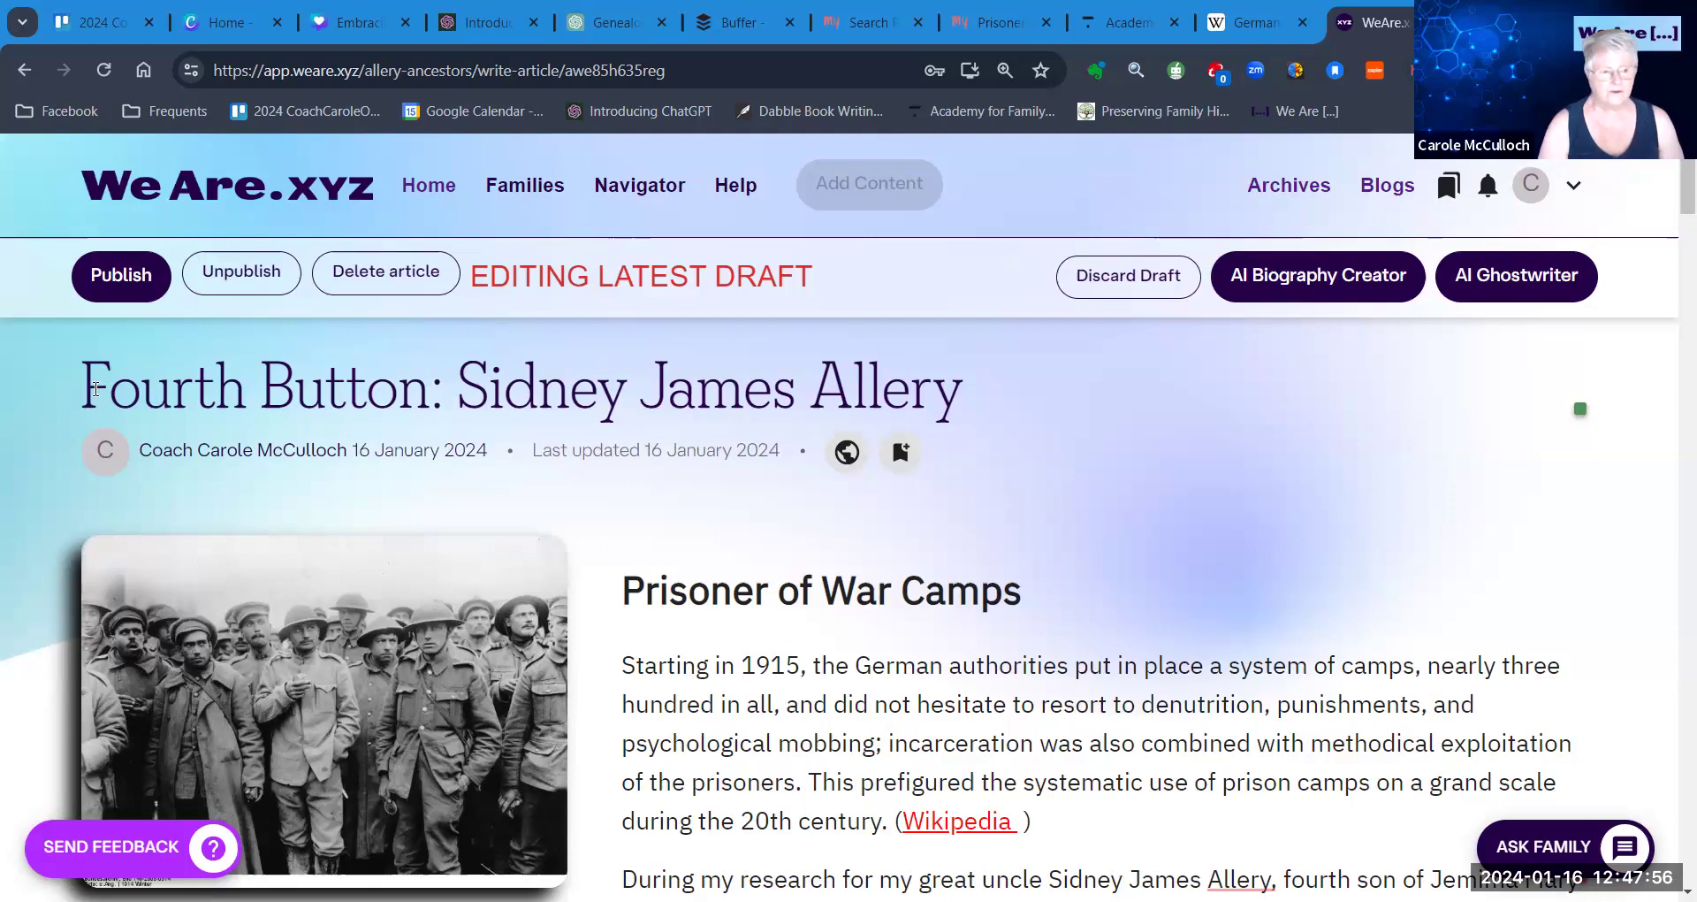
{"action": "left_click_drag", "start_coordinate": [95, 387], "coordinate": [326, 382]}
{"action": "left_click", "coordinate": [455, 387]}
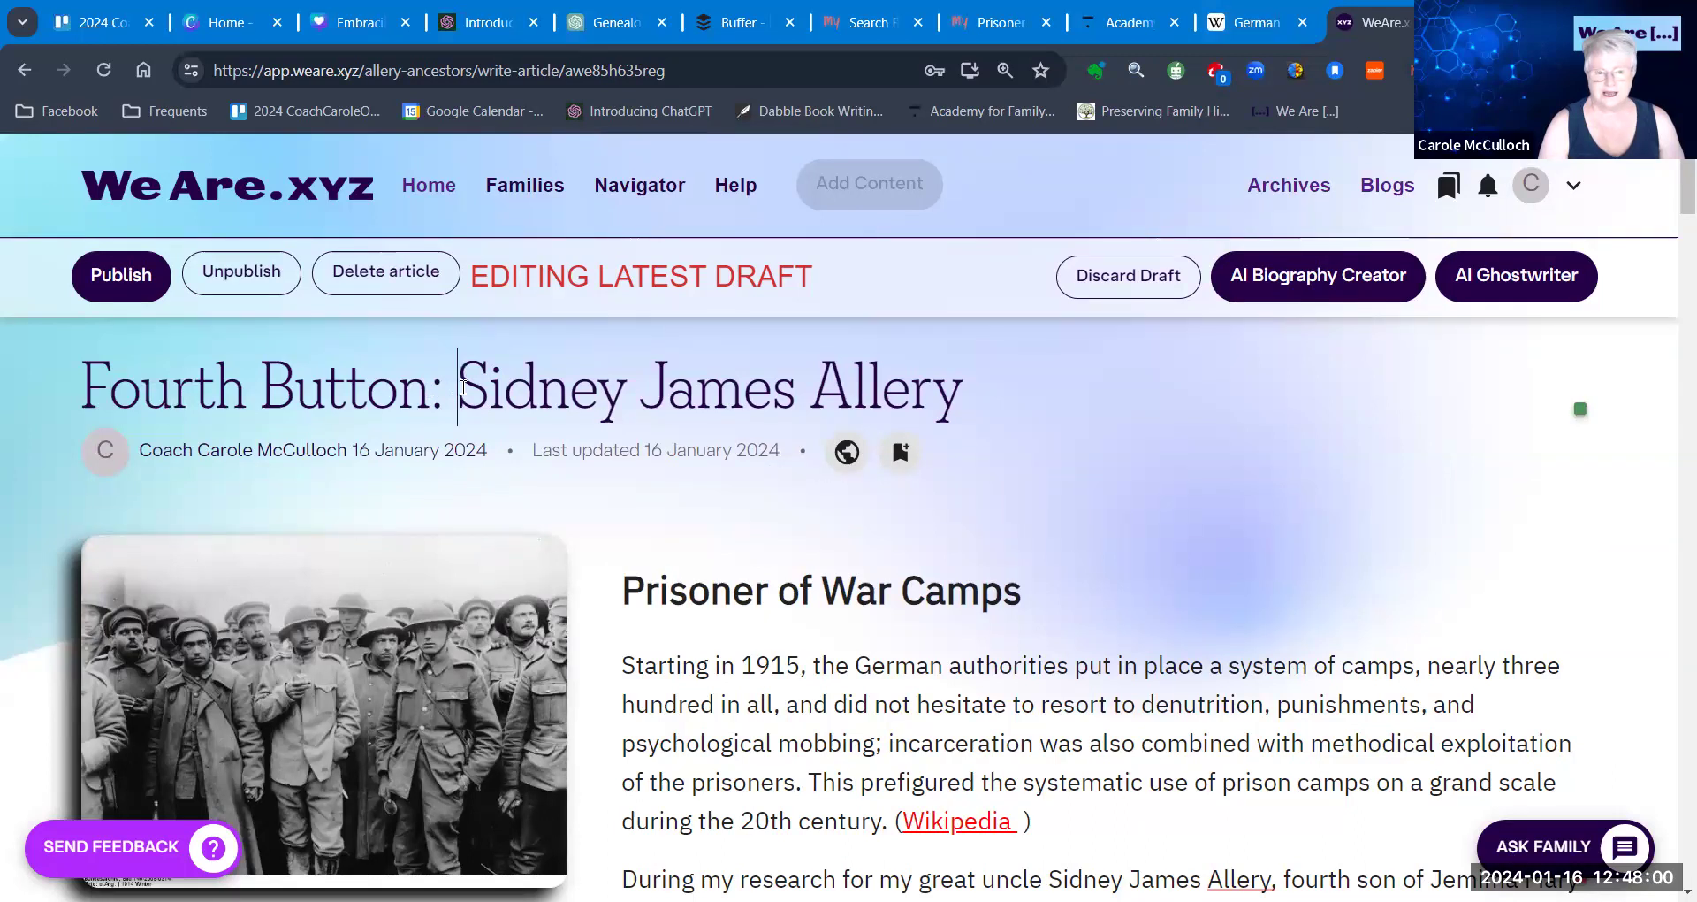
{"action": "left_click_drag", "start_coordinate": [454, 387], "coordinate": [962, 385]}
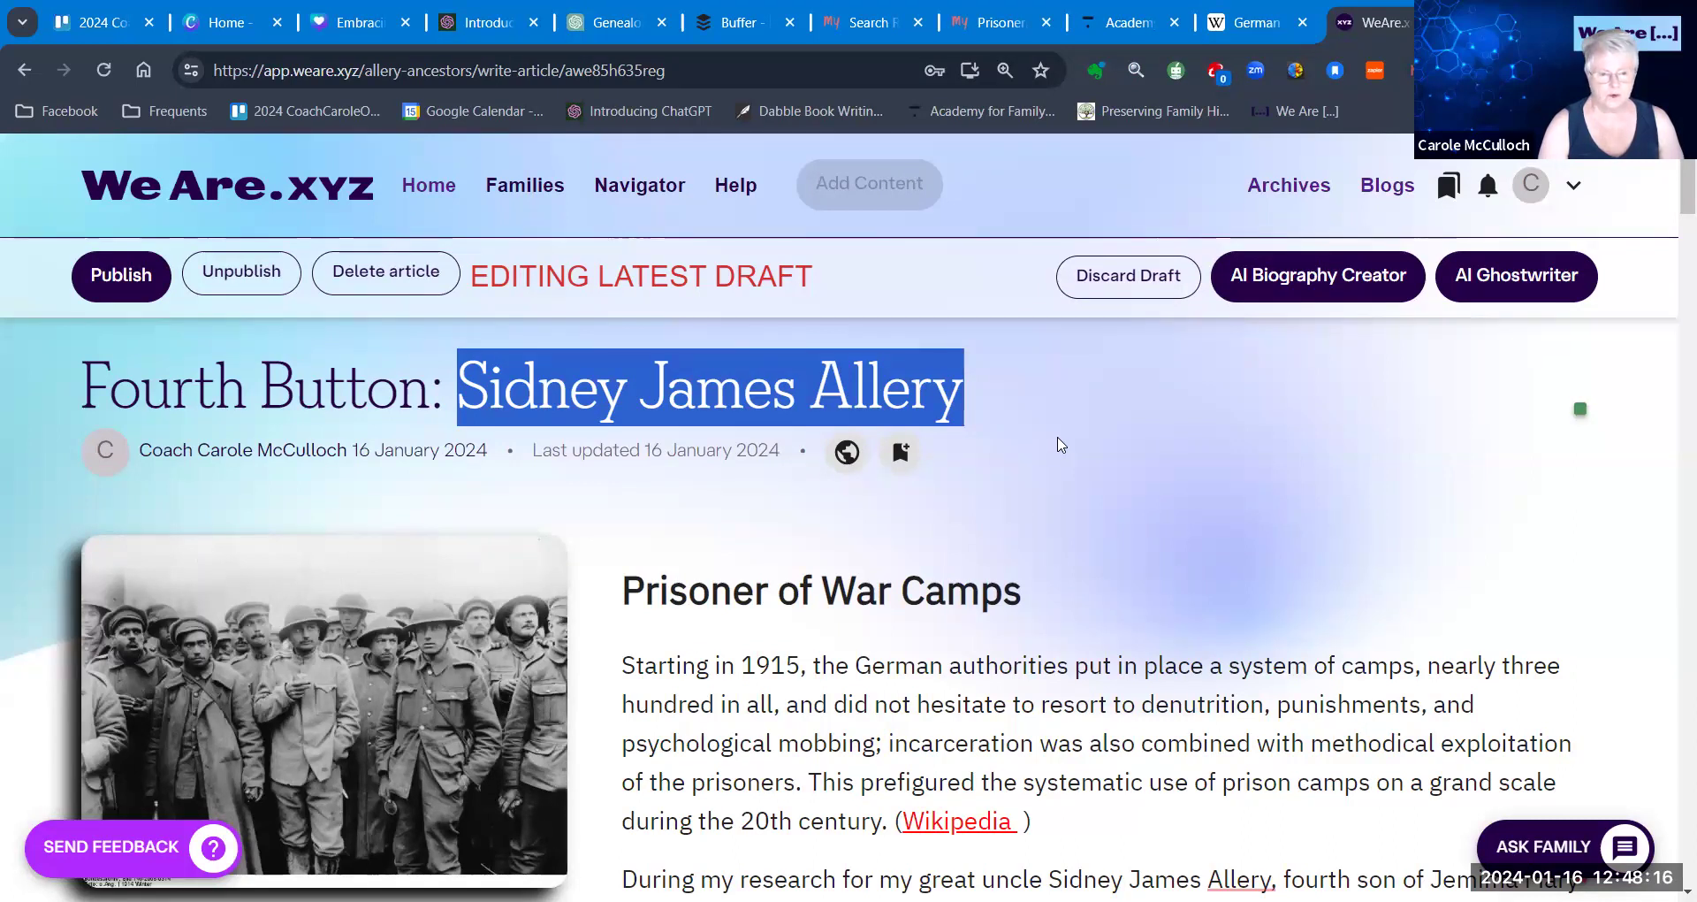
{"action": "scroll", "coordinate": [1061, 440], "scroll_direction": "down", "scroll_amount": 1}
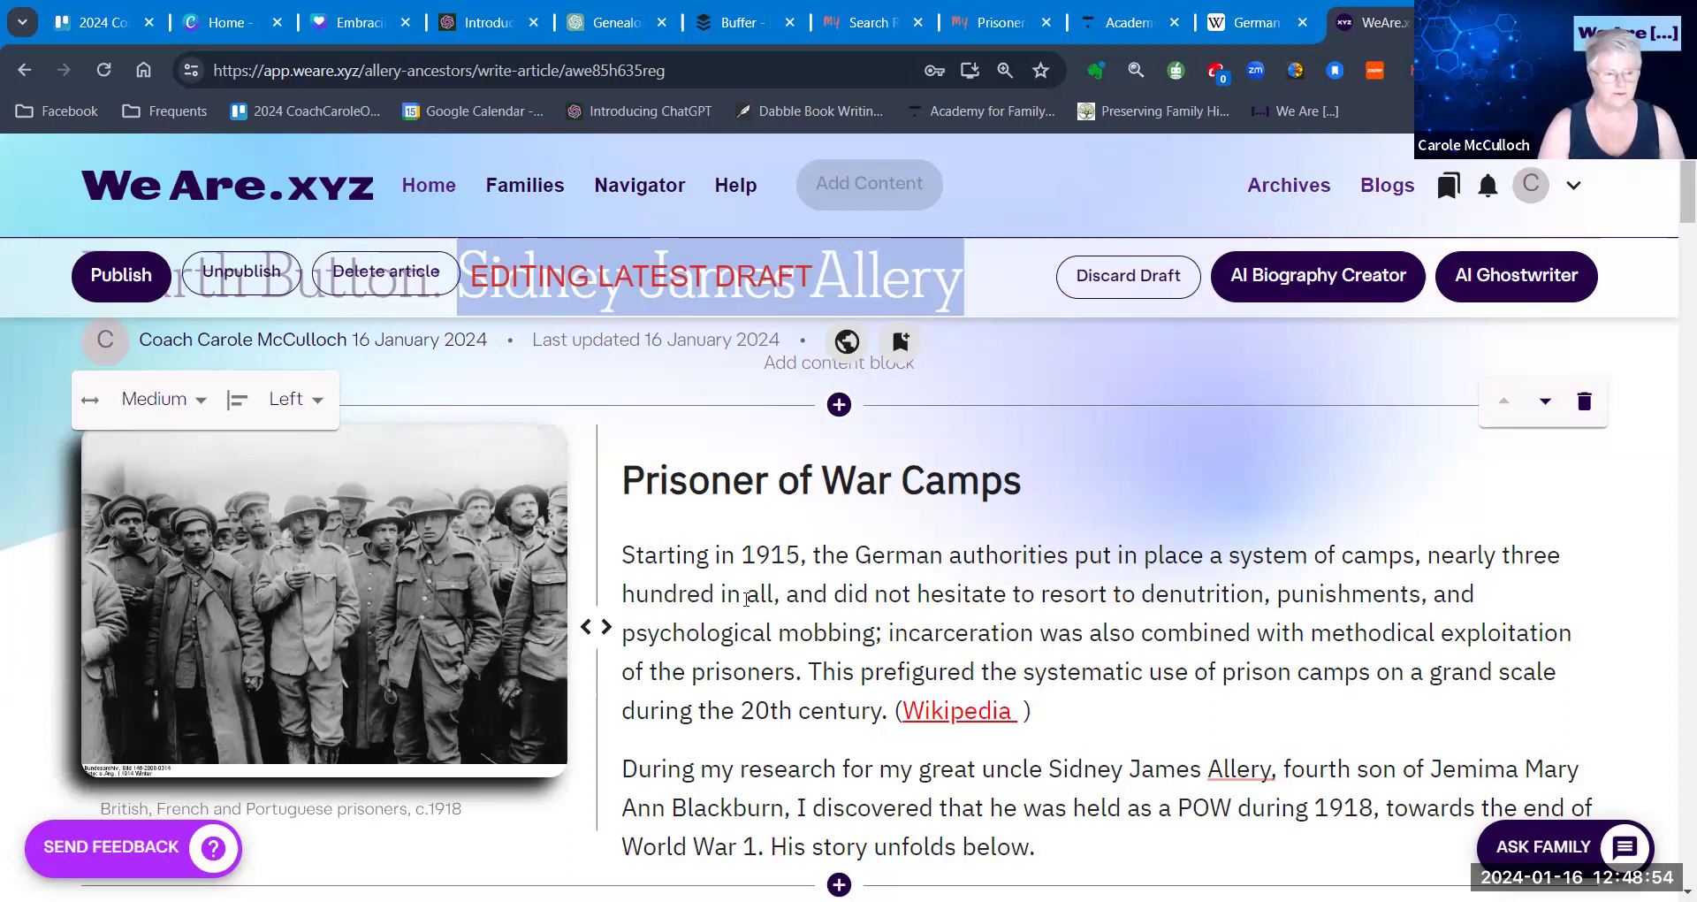
{"action": "mouse_move", "coordinate": [331, 666]}
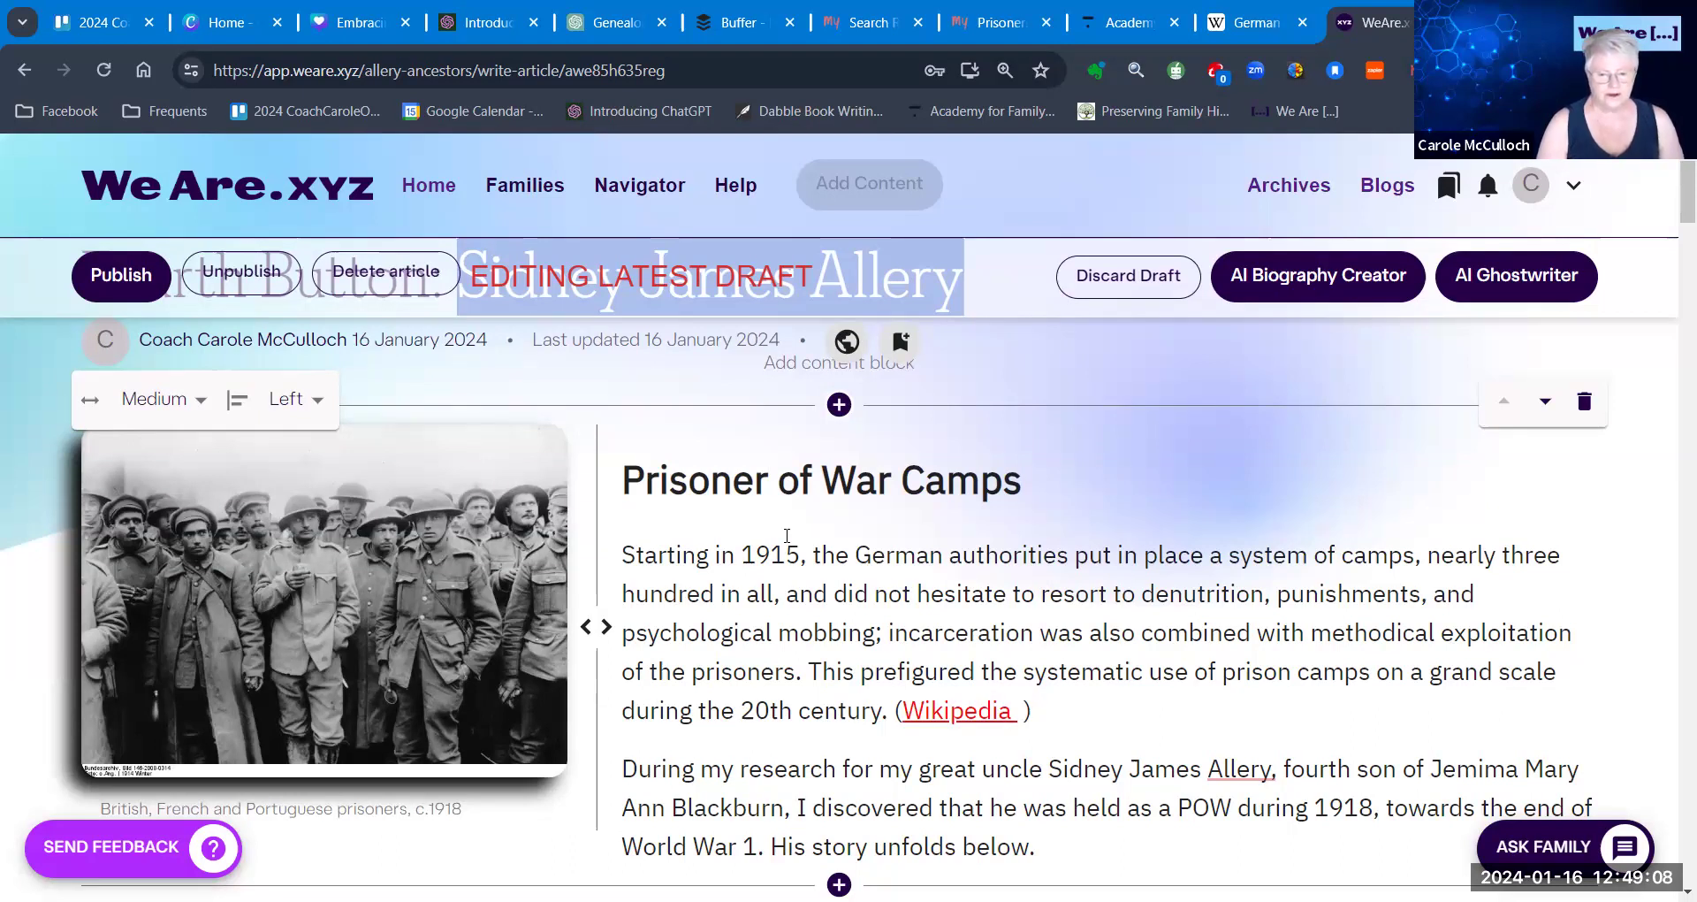
{"action": "scroll", "coordinate": [786, 536], "scroll_direction": "down", "scroll_amount": 6}
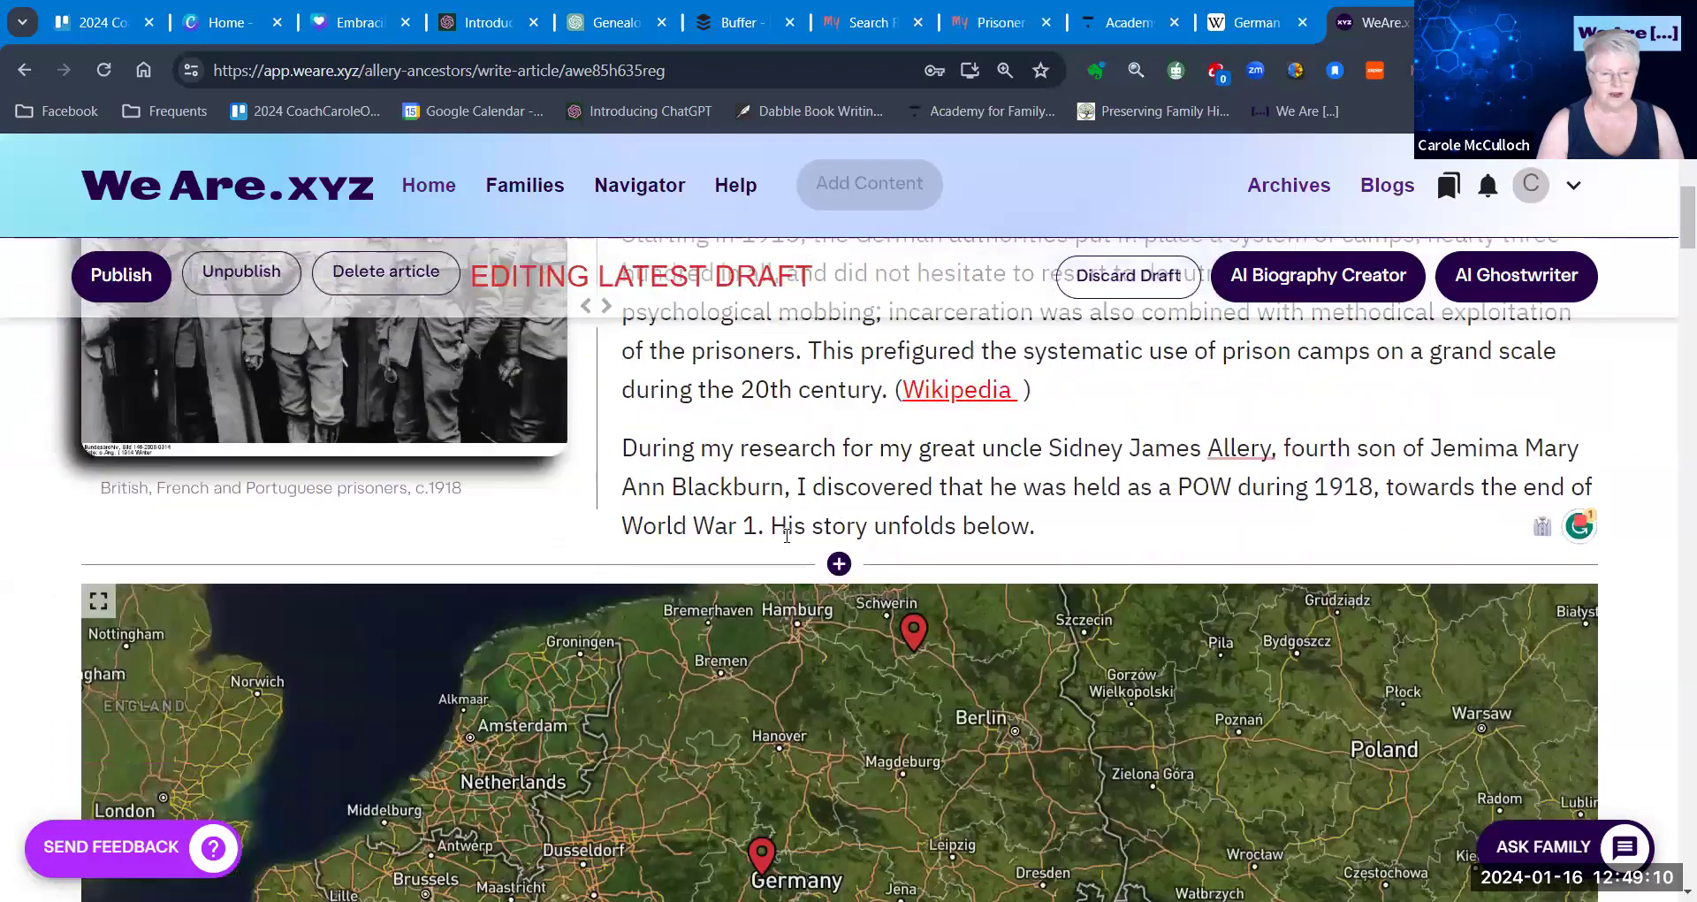
{"action": "scroll", "coordinate": [788, 543], "scroll_direction": "down", "scroll_amount": 1}
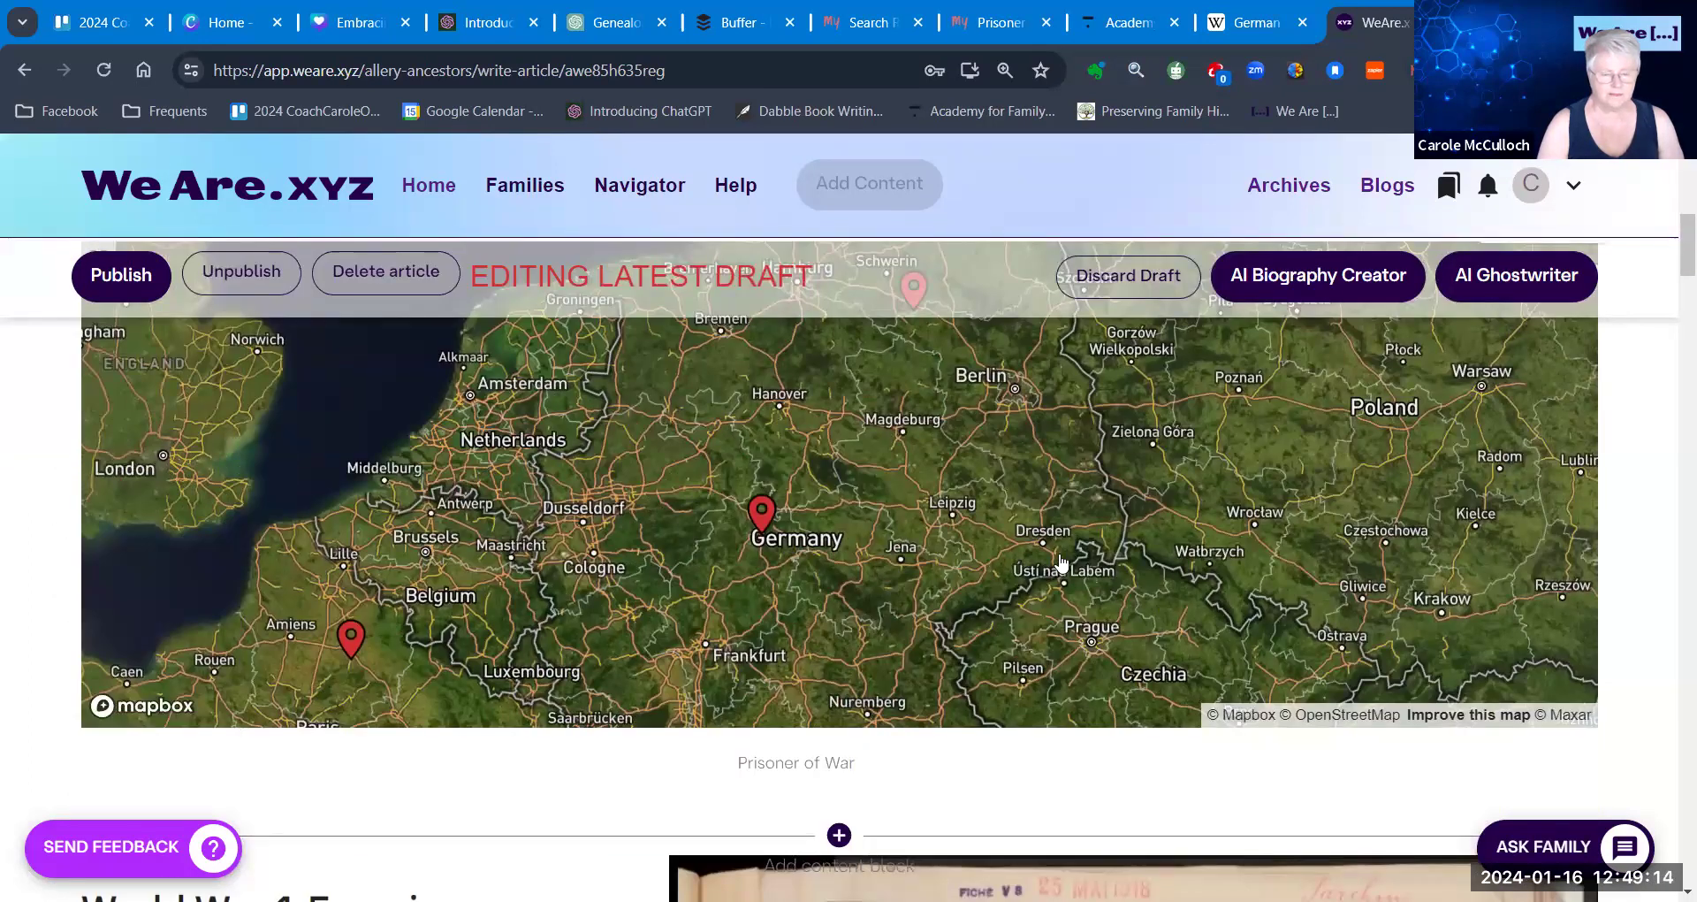
{"action": "scroll", "coordinate": [1062, 562], "scroll_direction": "up", "scroll_amount": 1}
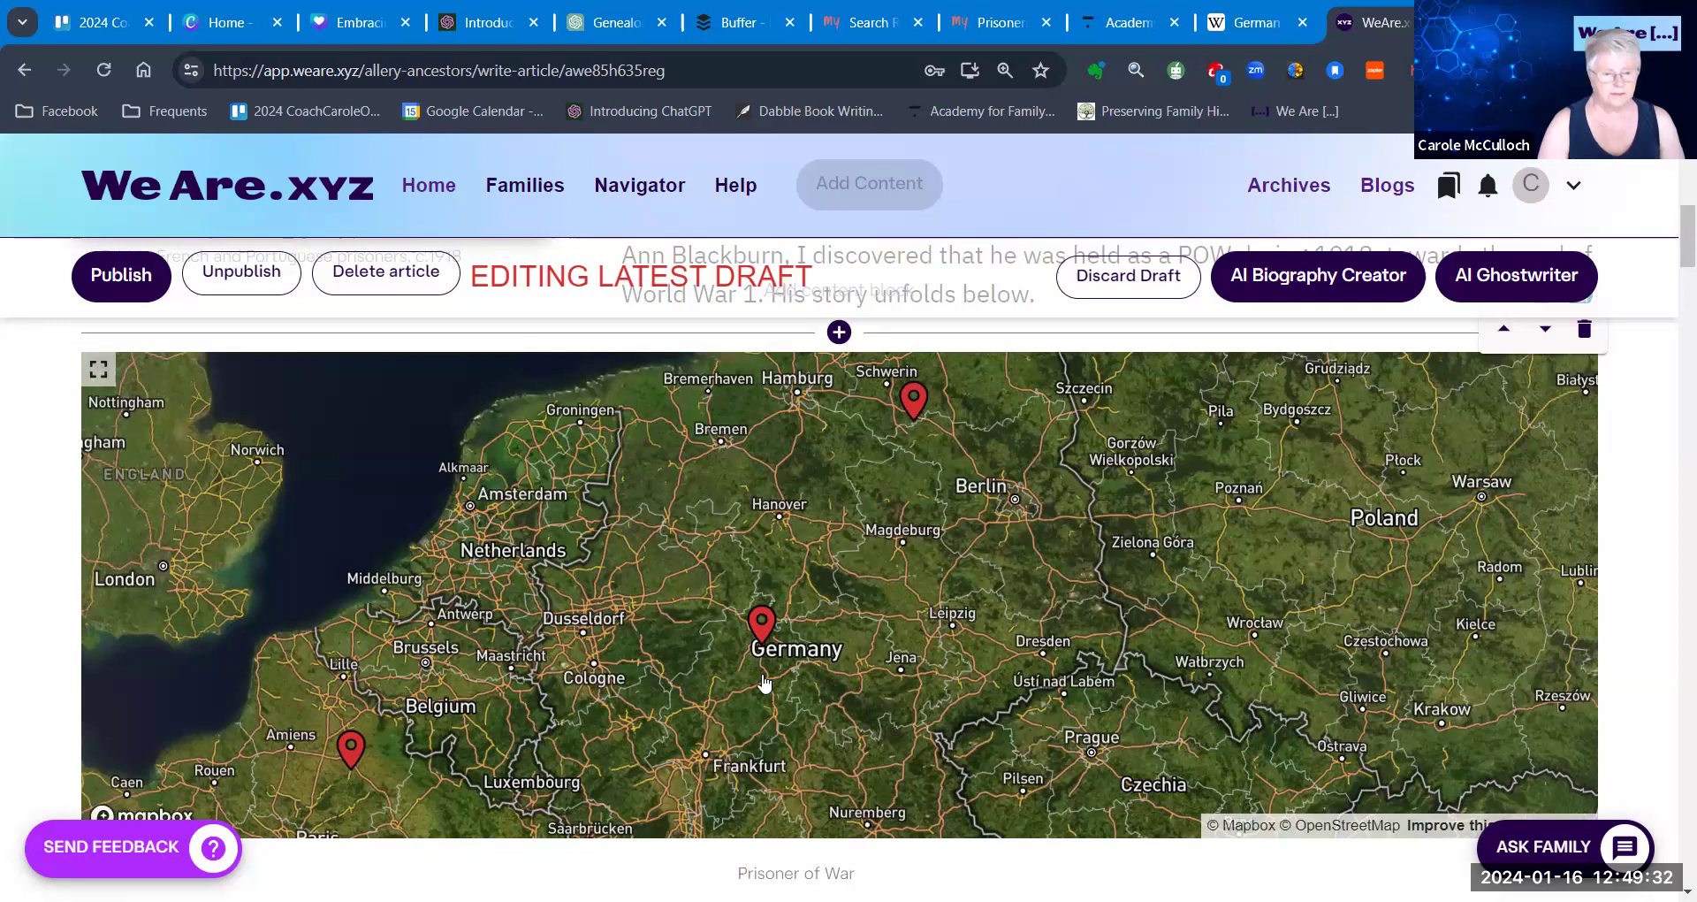
{"action": "left_click", "coordinate": [763, 629]}
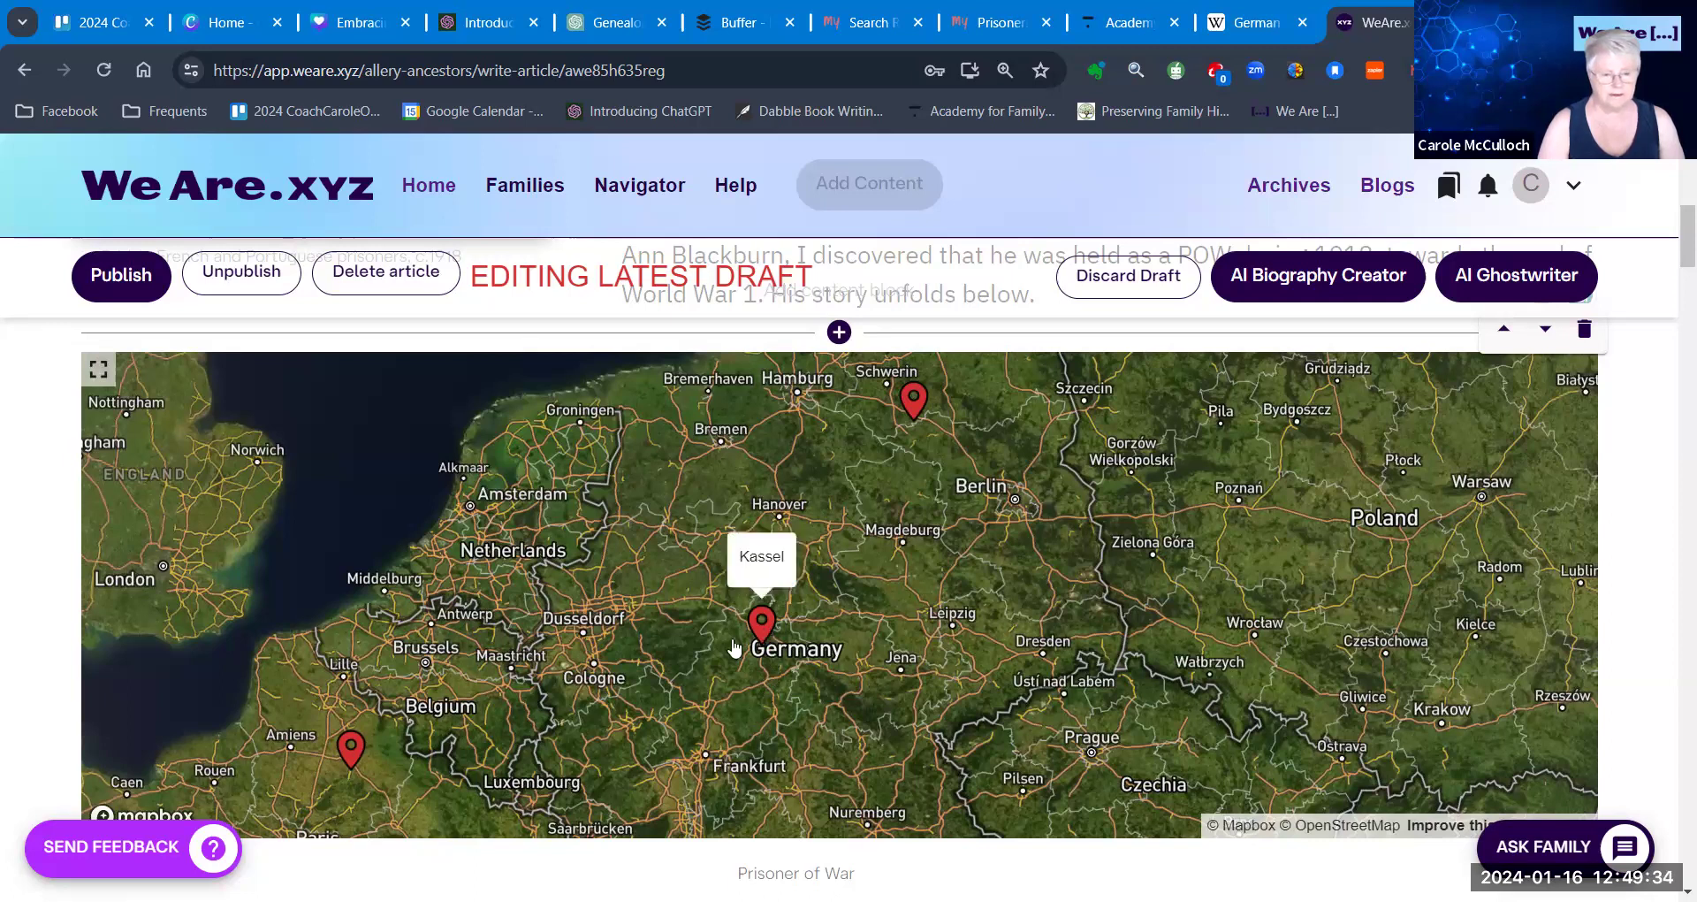
{"action": "mouse_move", "coordinate": [352, 748]}
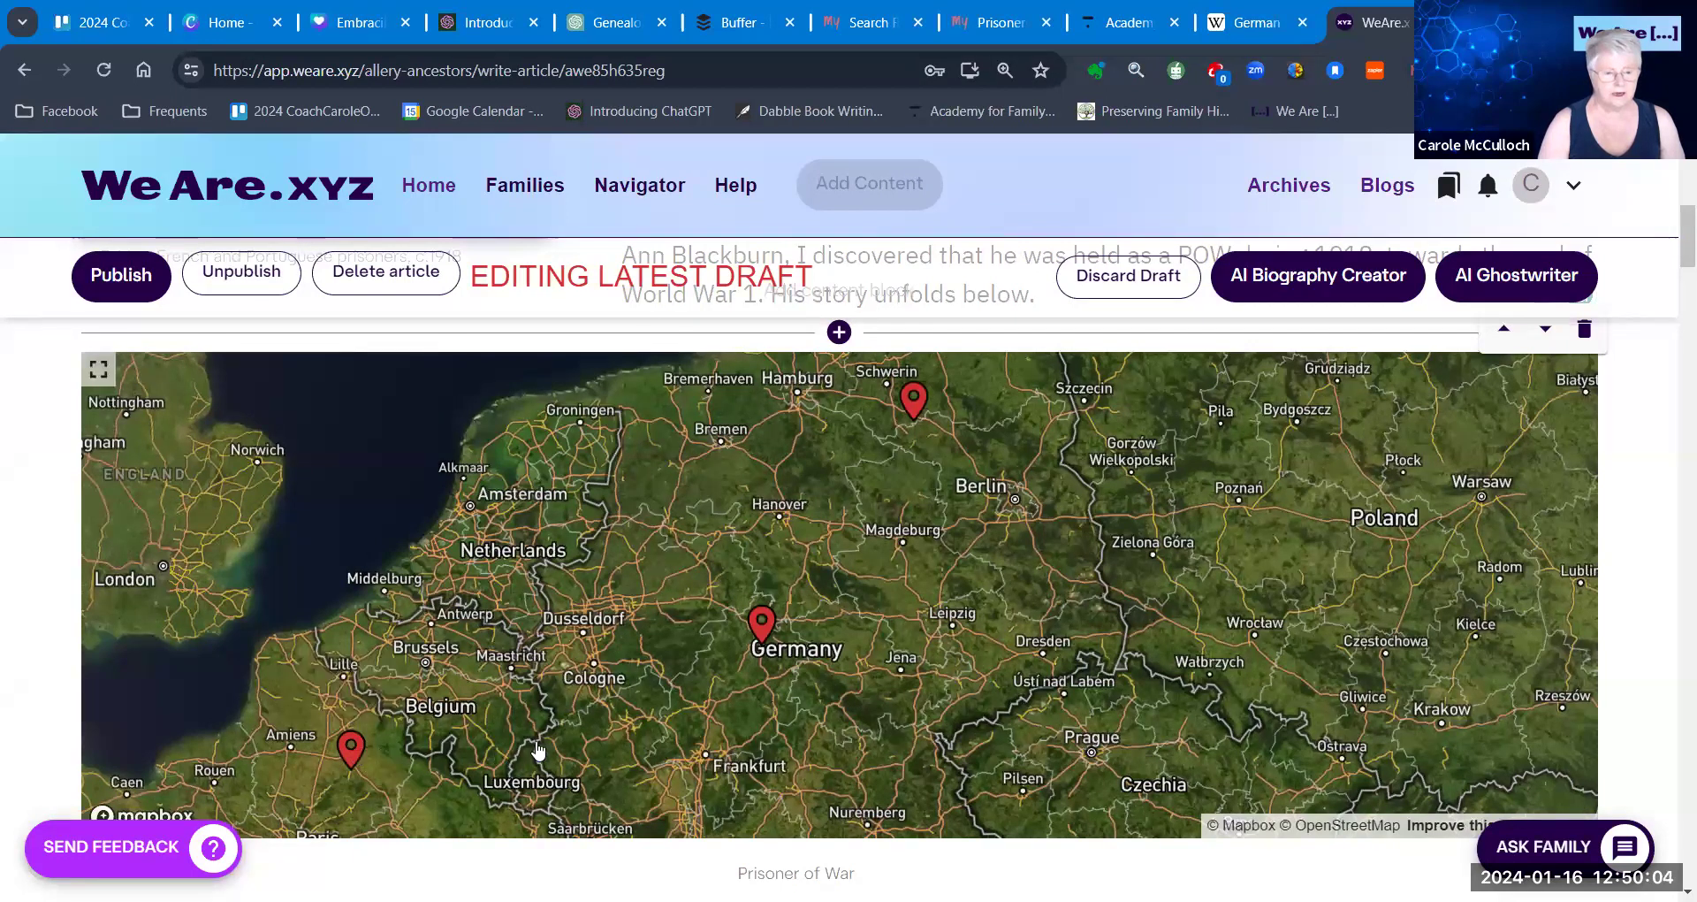
{"action": "mouse_move", "coordinate": [768, 627]}
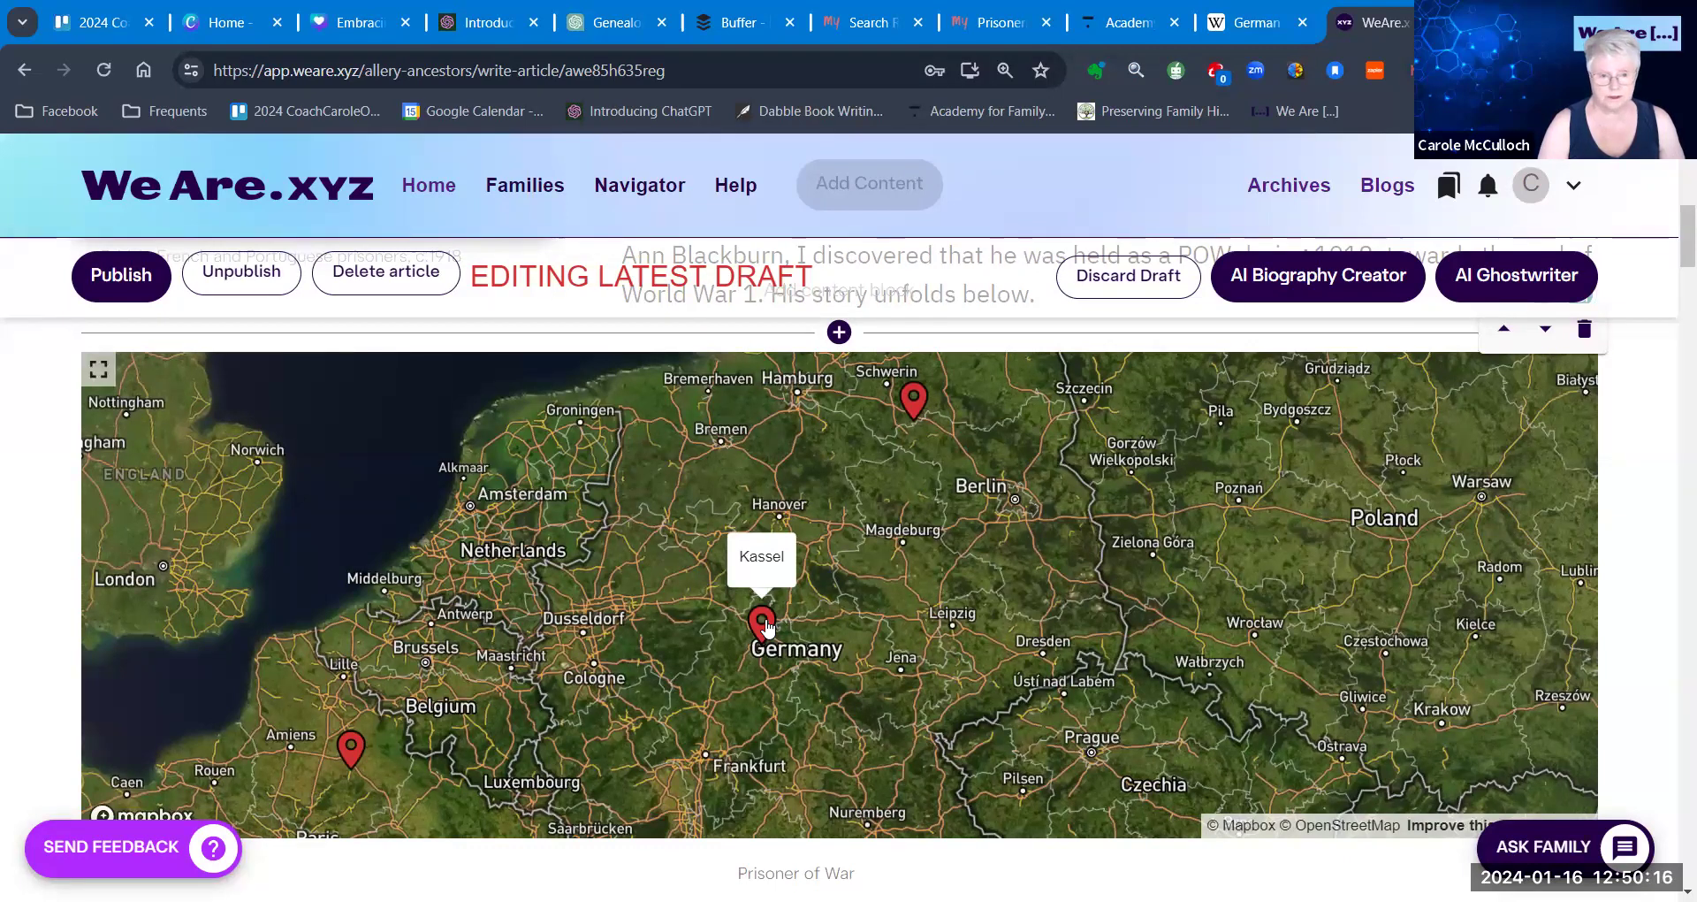
{"action": "mouse_move", "coordinate": [917, 409]}
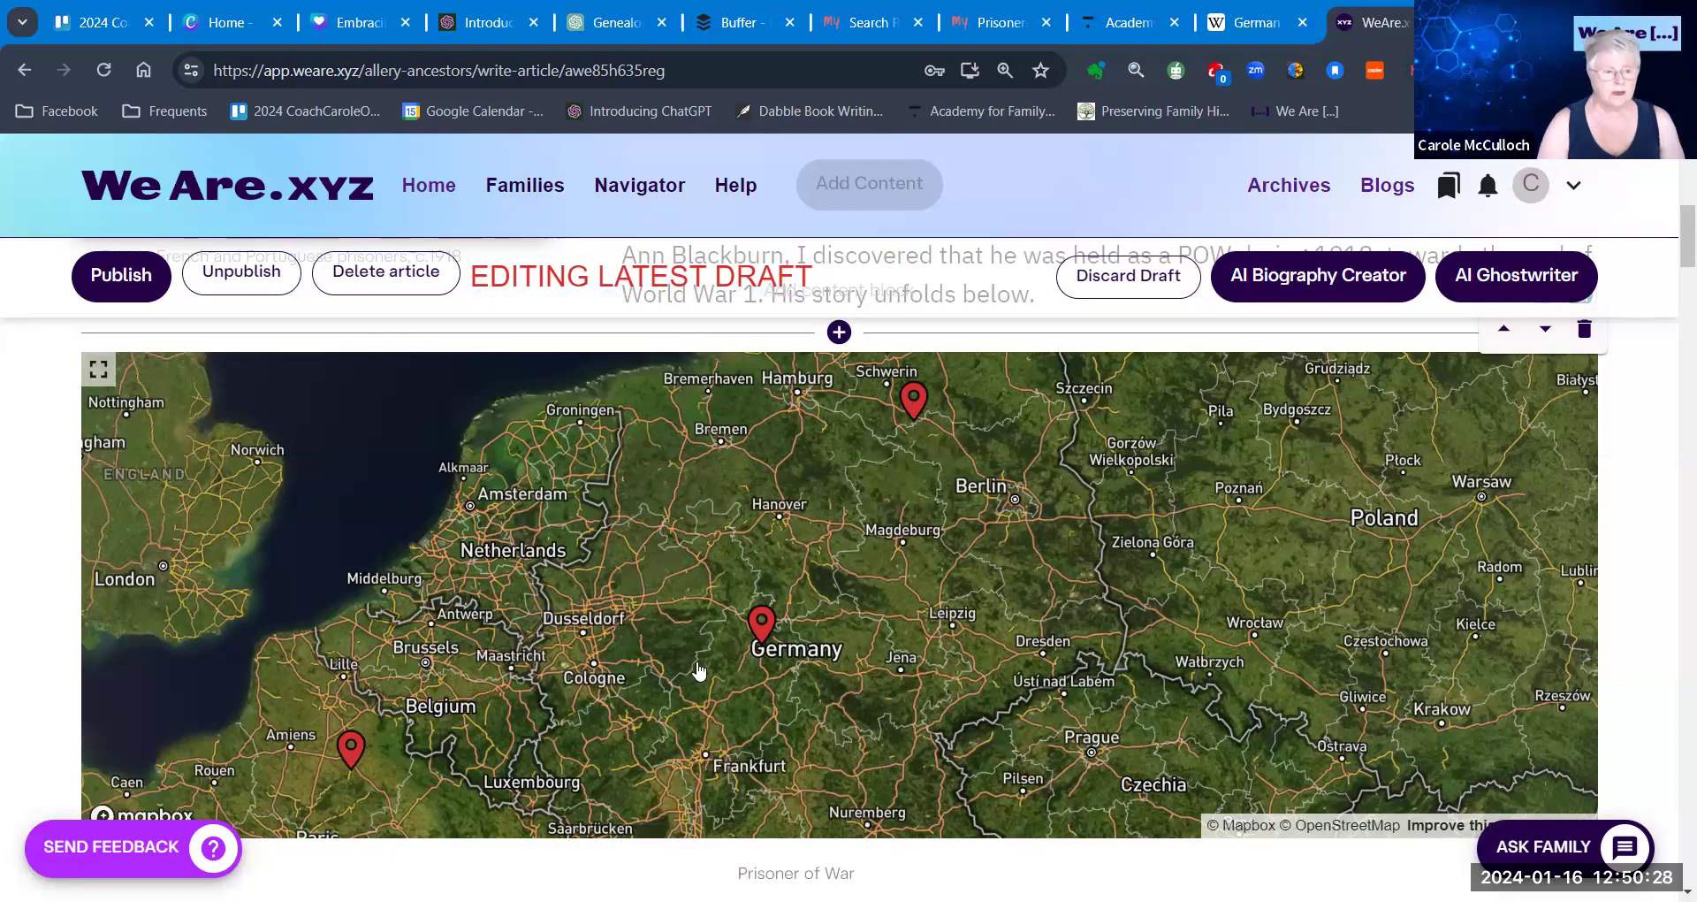
{"action": "scroll", "coordinate": [703, 667], "scroll_direction": "down", "scroll_amount": 3}
{"action": "scroll", "coordinate": [689, 666], "scroll_direction": "down", "scroll_amount": 3}
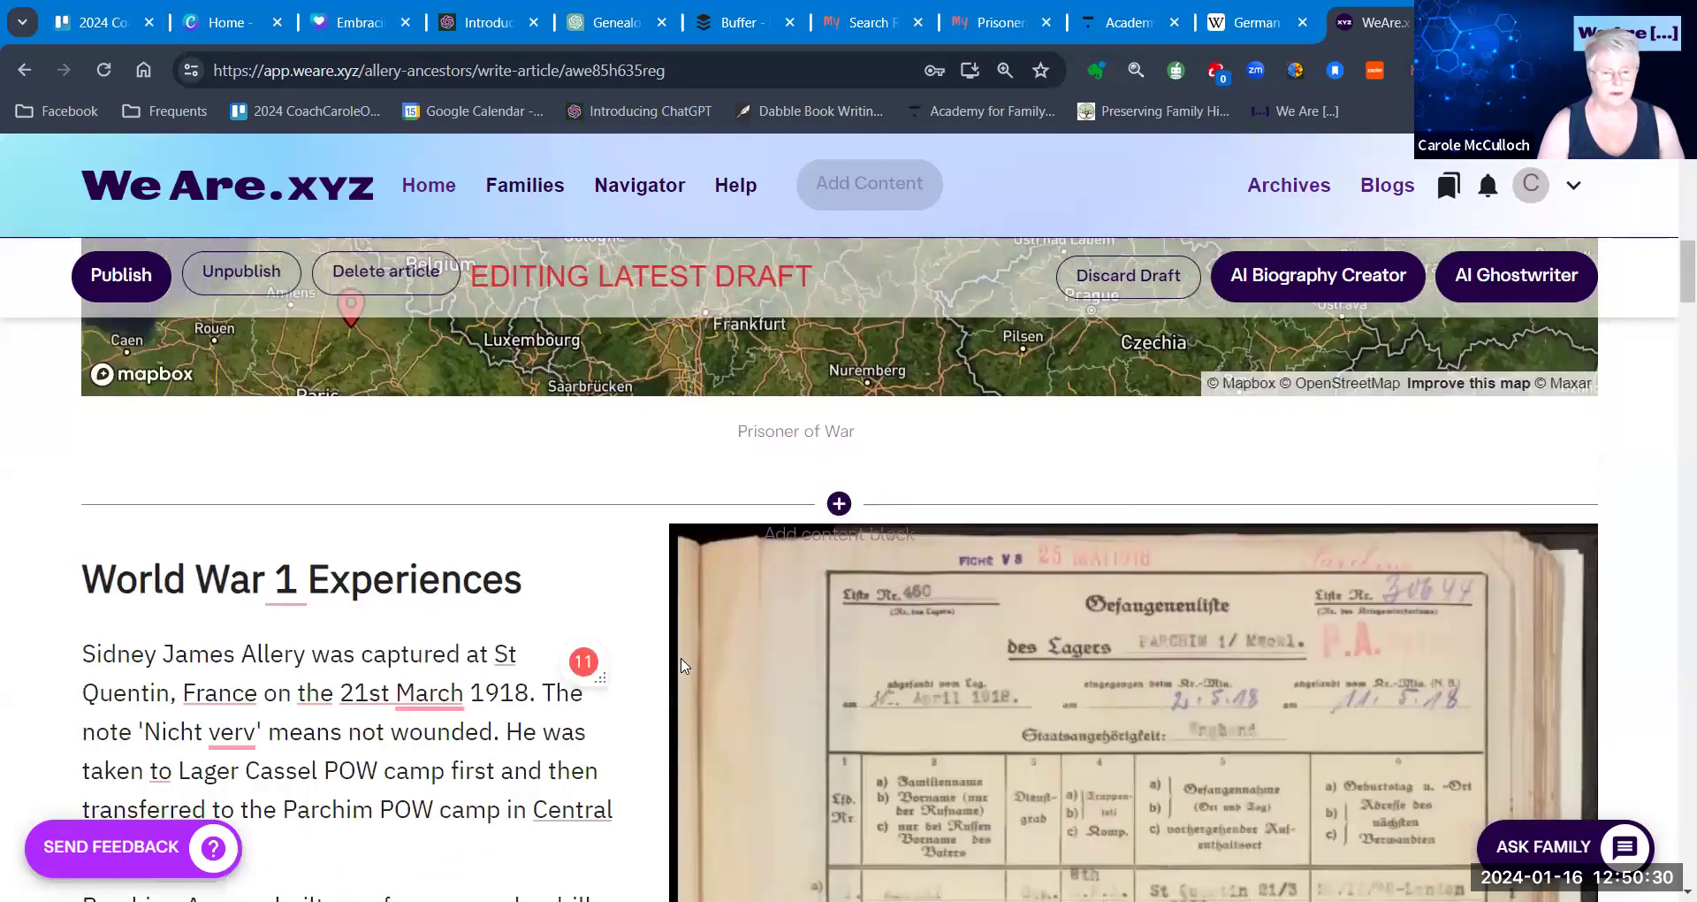
{"action": "scroll", "coordinate": [654, 680], "scroll_direction": "down", "scroll_amount": 1}
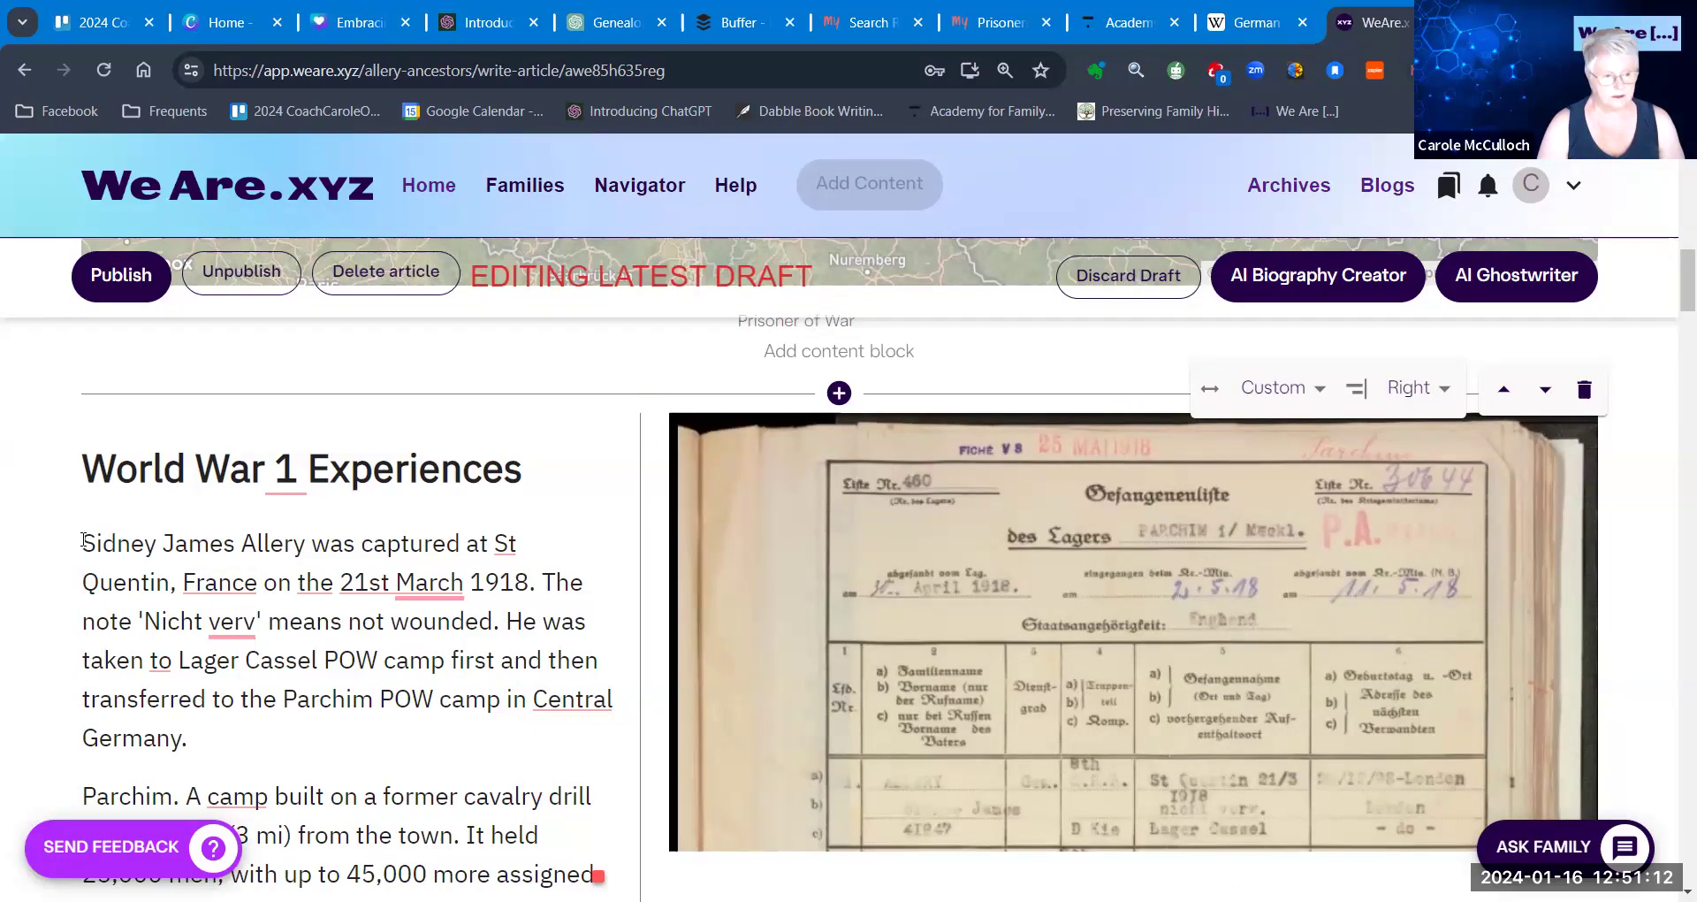
{"action": "left_click_drag", "start_coordinate": [96, 543], "coordinate": [291, 734]}
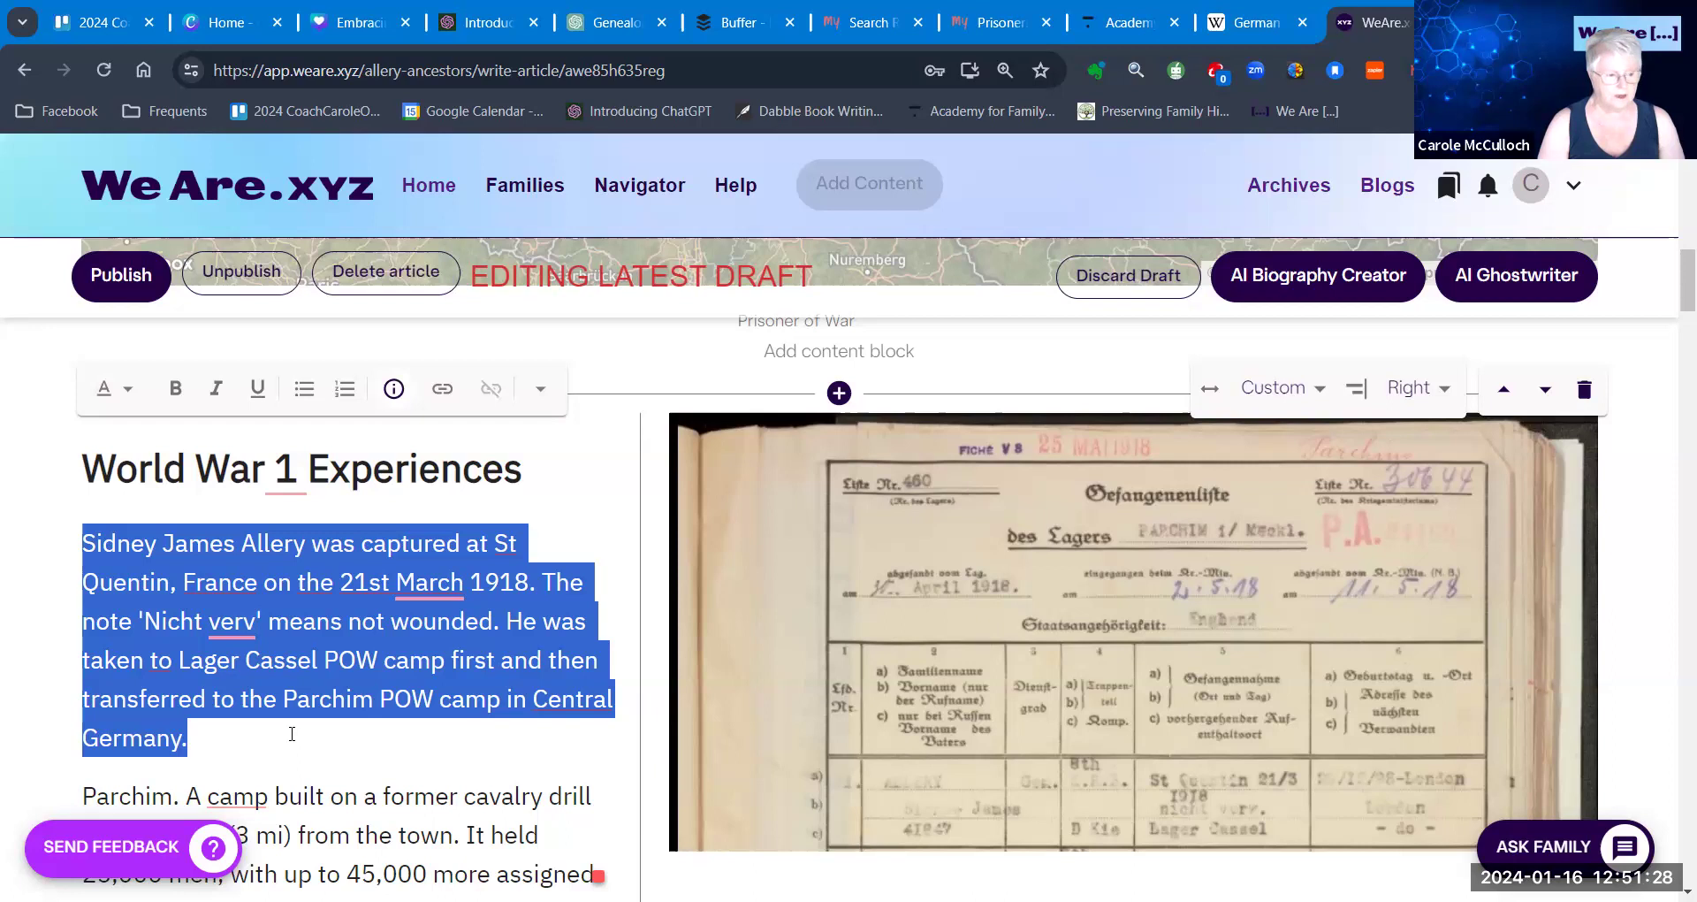
{"action": "scroll", "coordinate": [292, 734], "scroll_direction": "down", "scroll_amount": 2}
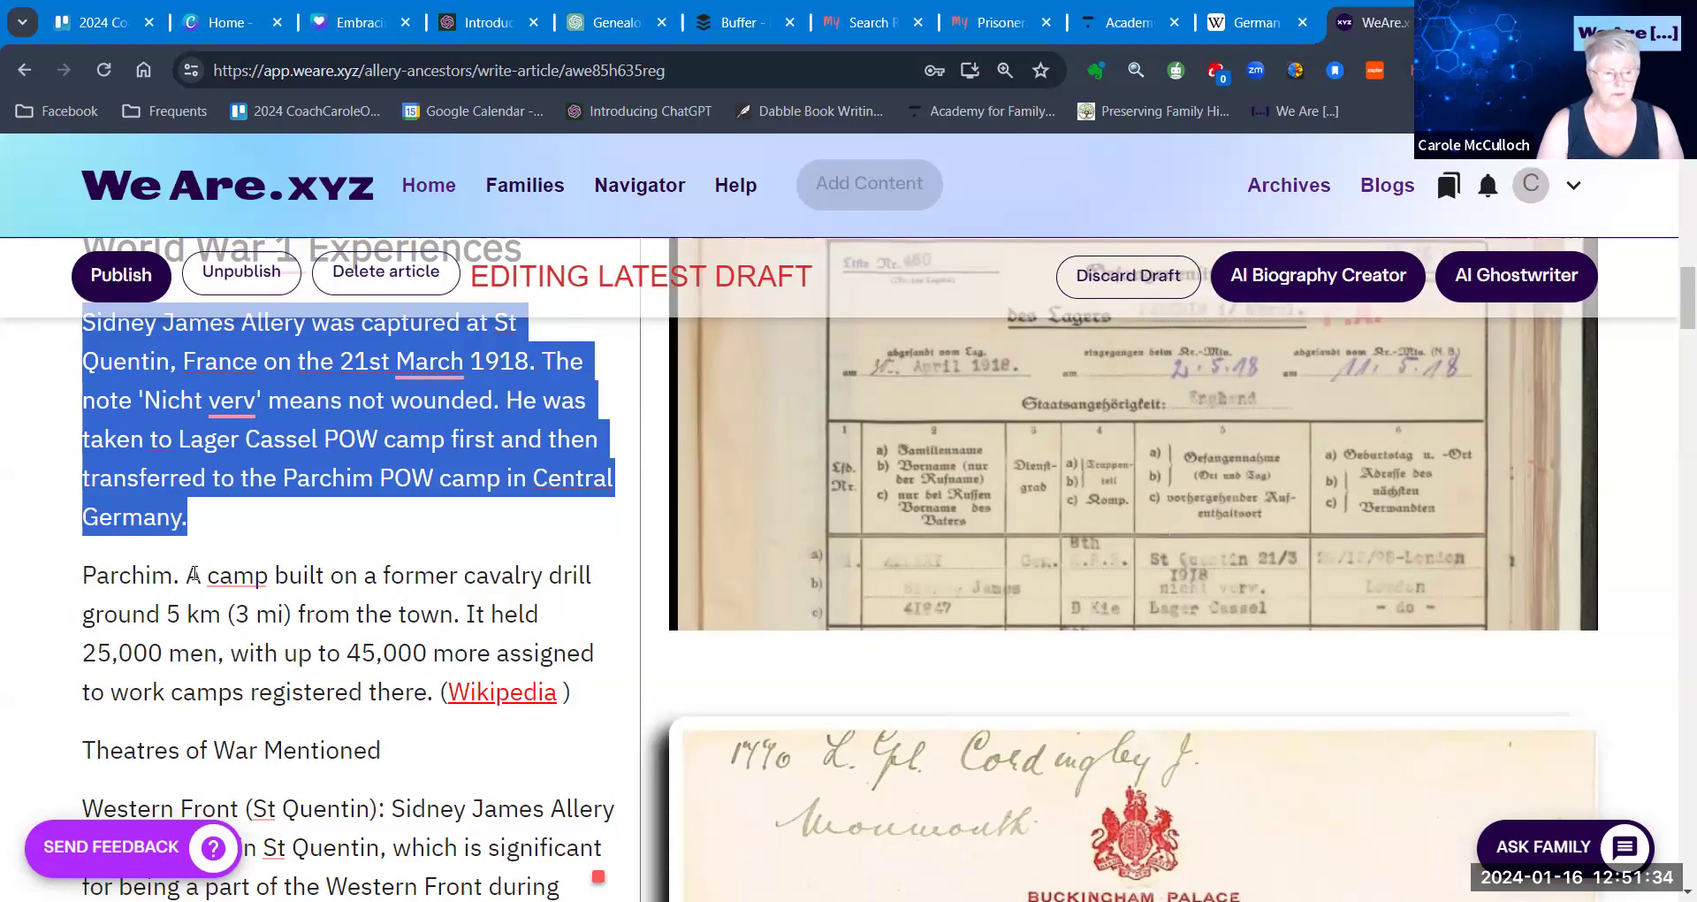
{"action": "left_click_drag", "start_coordinate": [191, 570], "coordinate": [564, 619]}
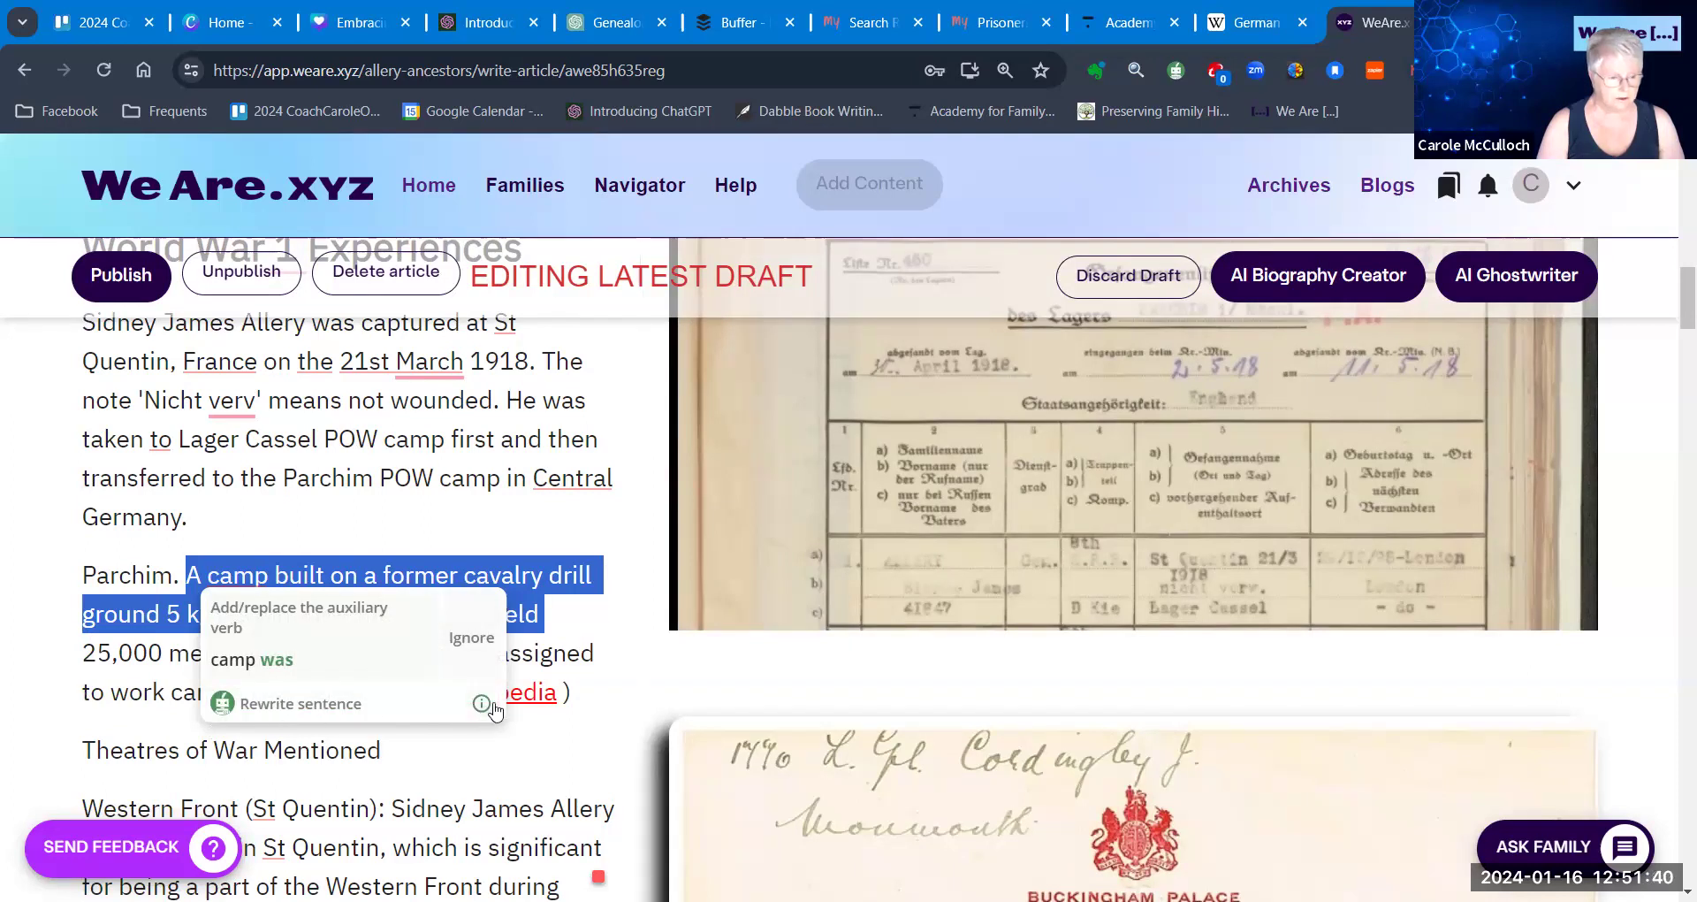
{"action": "left_click", "coordinate": [471, 640]}
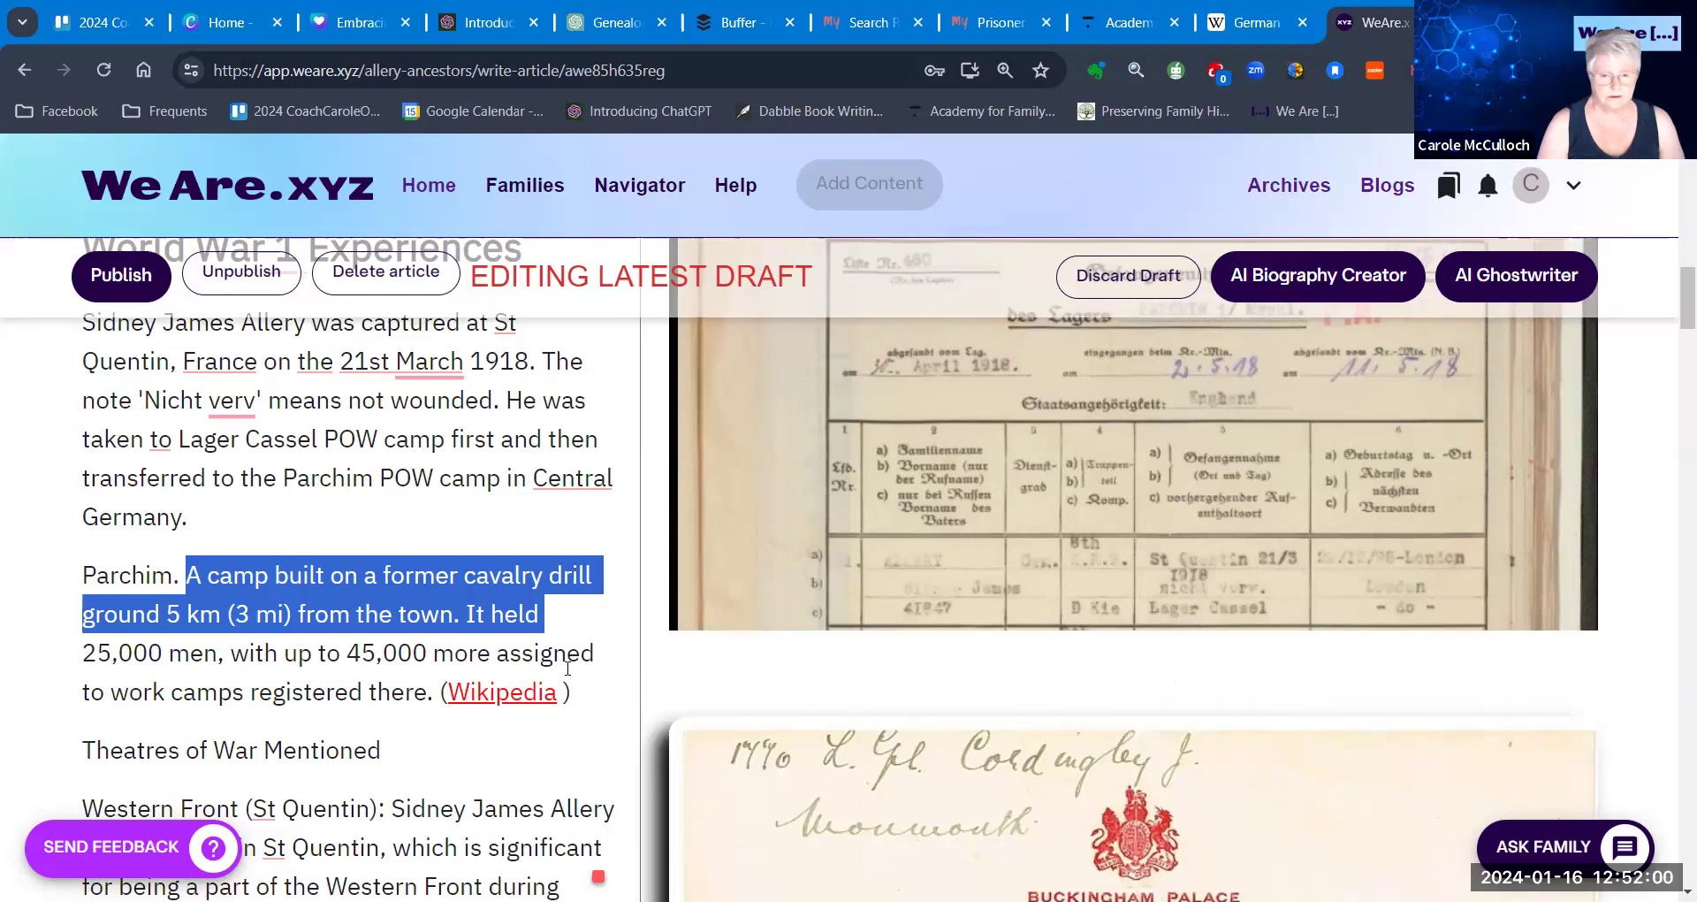
{"action": "scroll", "coordinate": [568, 668], "scroll_direction": "down", "scroll_amount": 1}
{"action": "scroll", "coordinate": [557, 654], "scroll_direction": "down", "scroll_amount": 3}
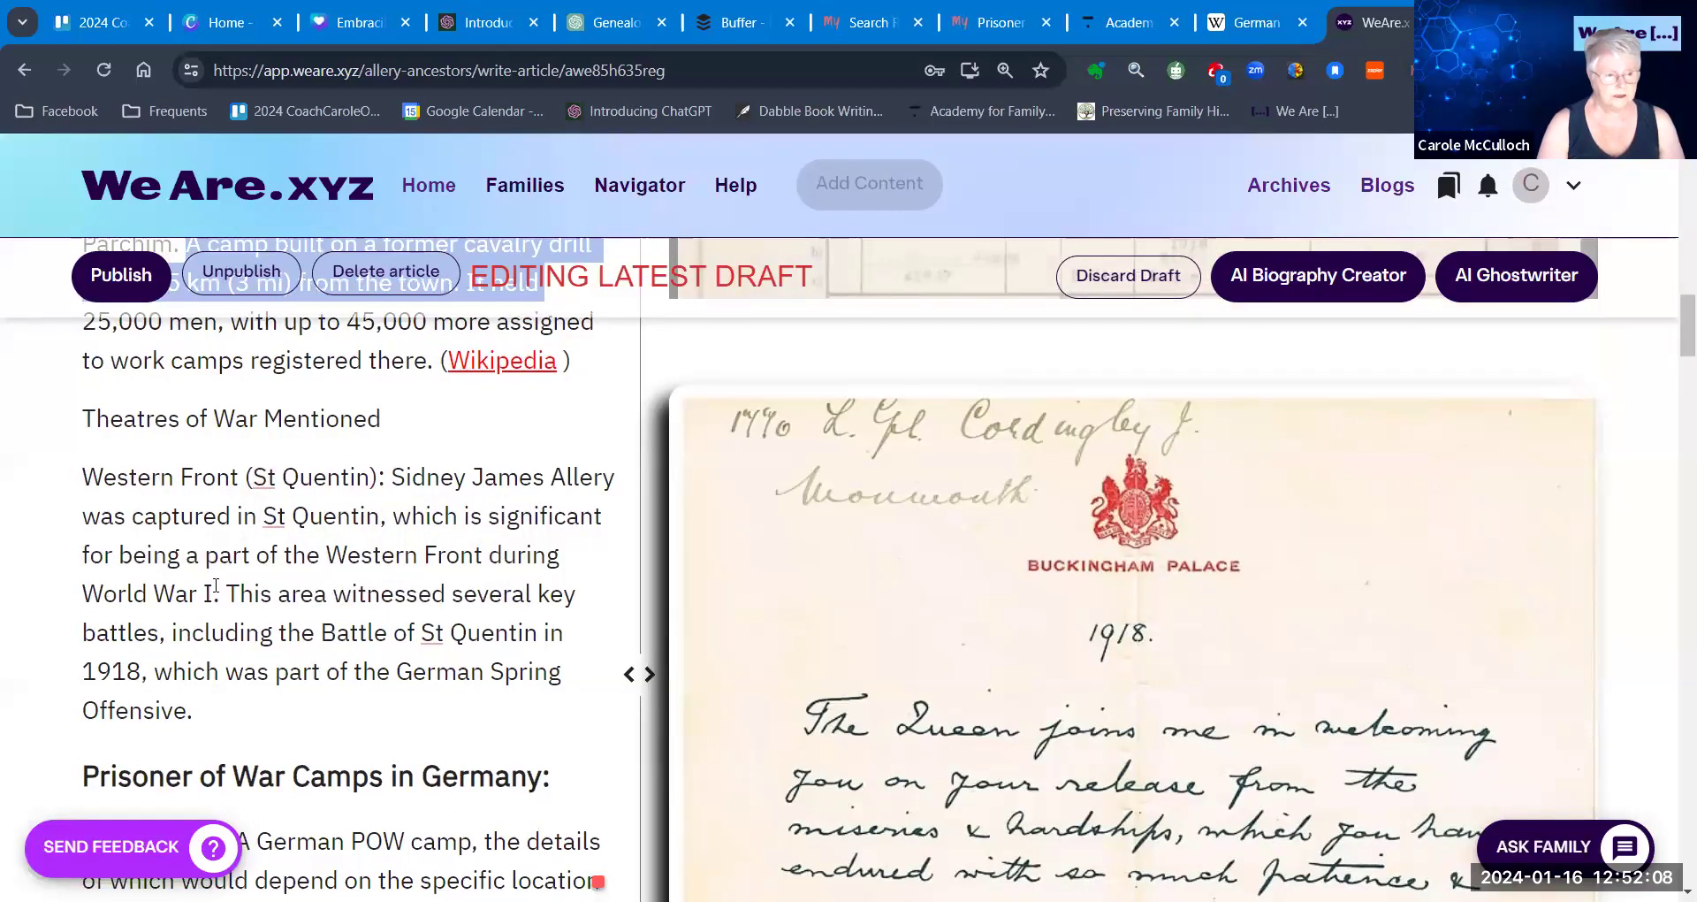
{"action": "scroll", "coordinate": [343, 654], "scroll_direction": "down", "scroll_amount": 2}
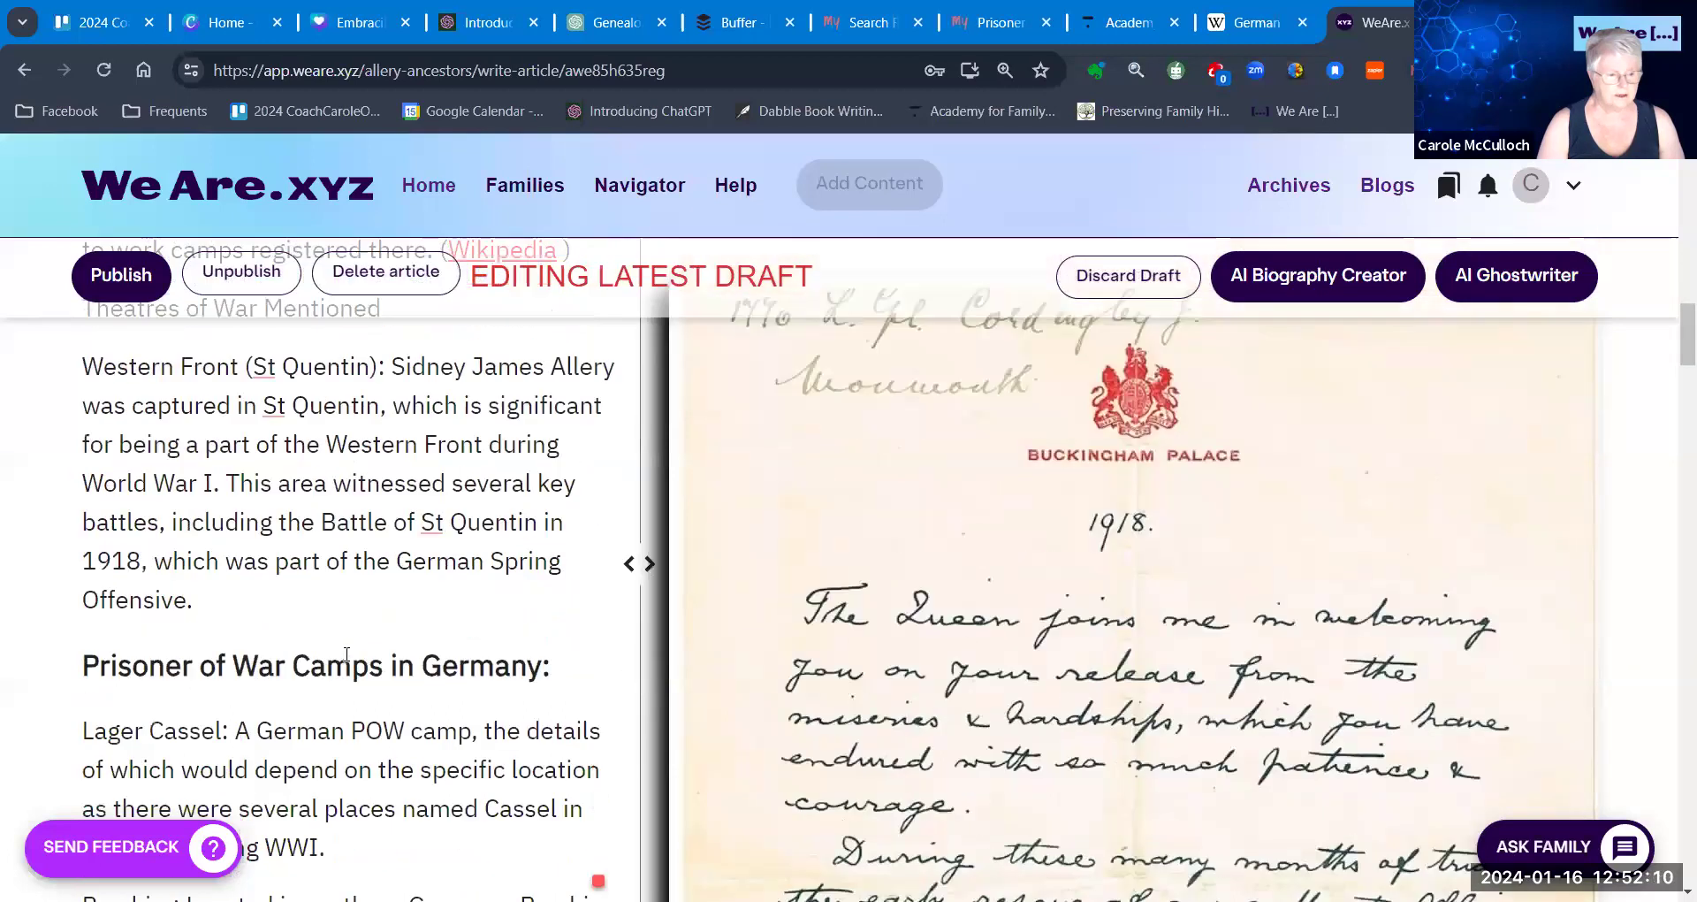
{"action": "scroll", "coordinate": [148, 673], "scroll_direction": "down", "scroll_amount": 2}
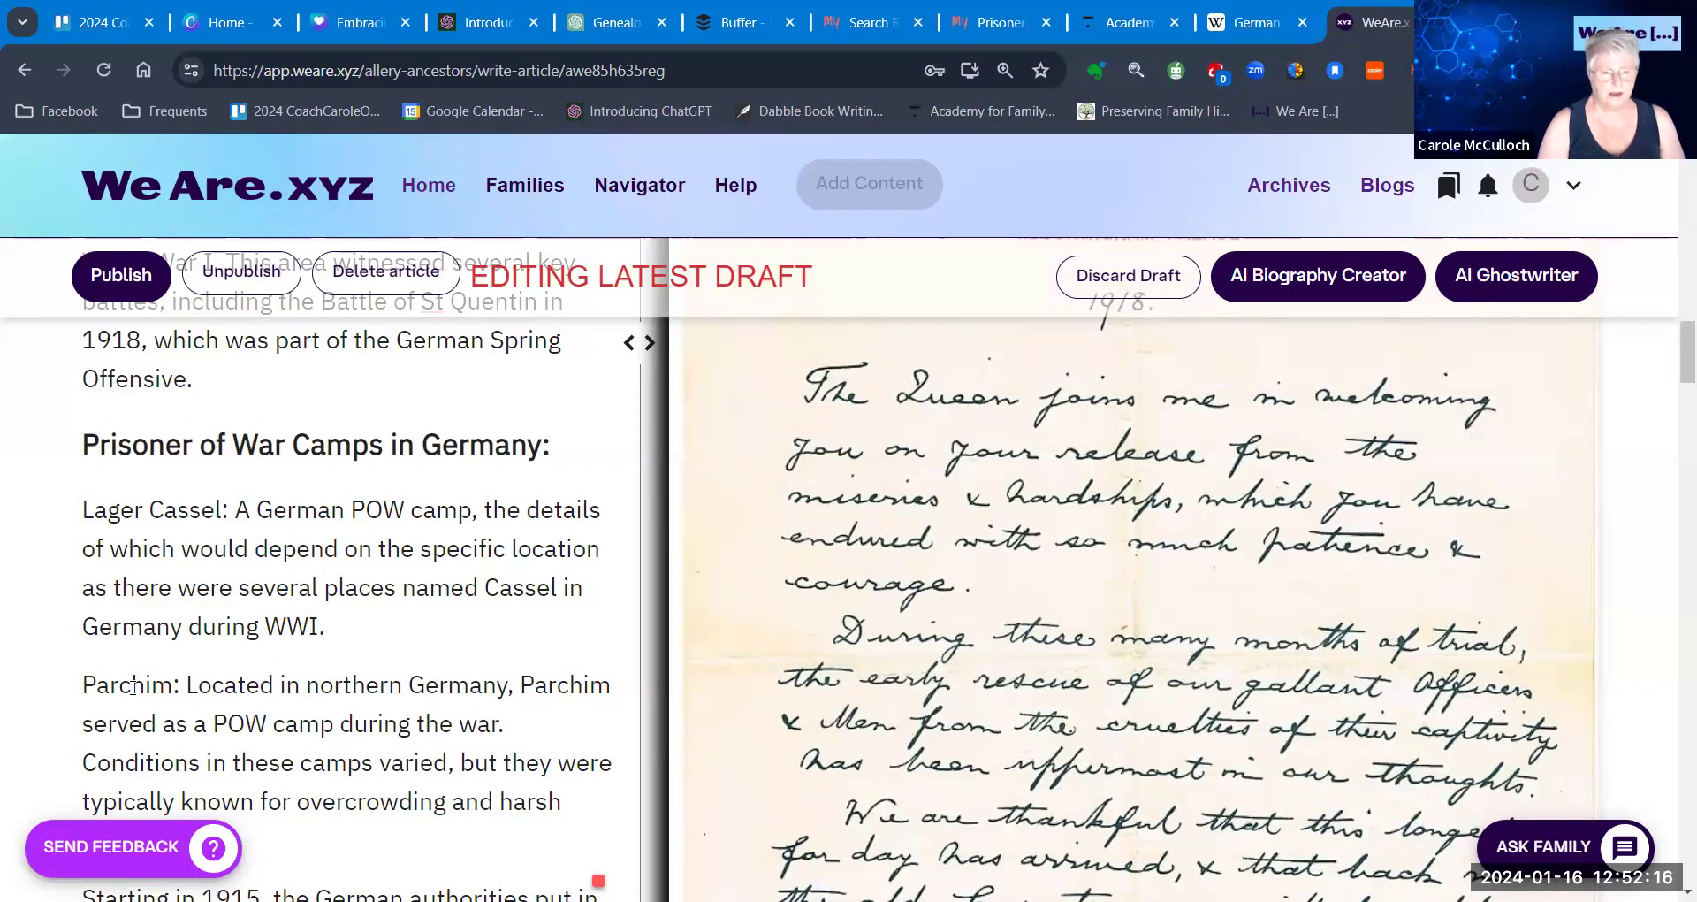
{"action": "scroll", "coordinate": [728, 584], "scroll_direction": "up", "scroll_amount": 2}
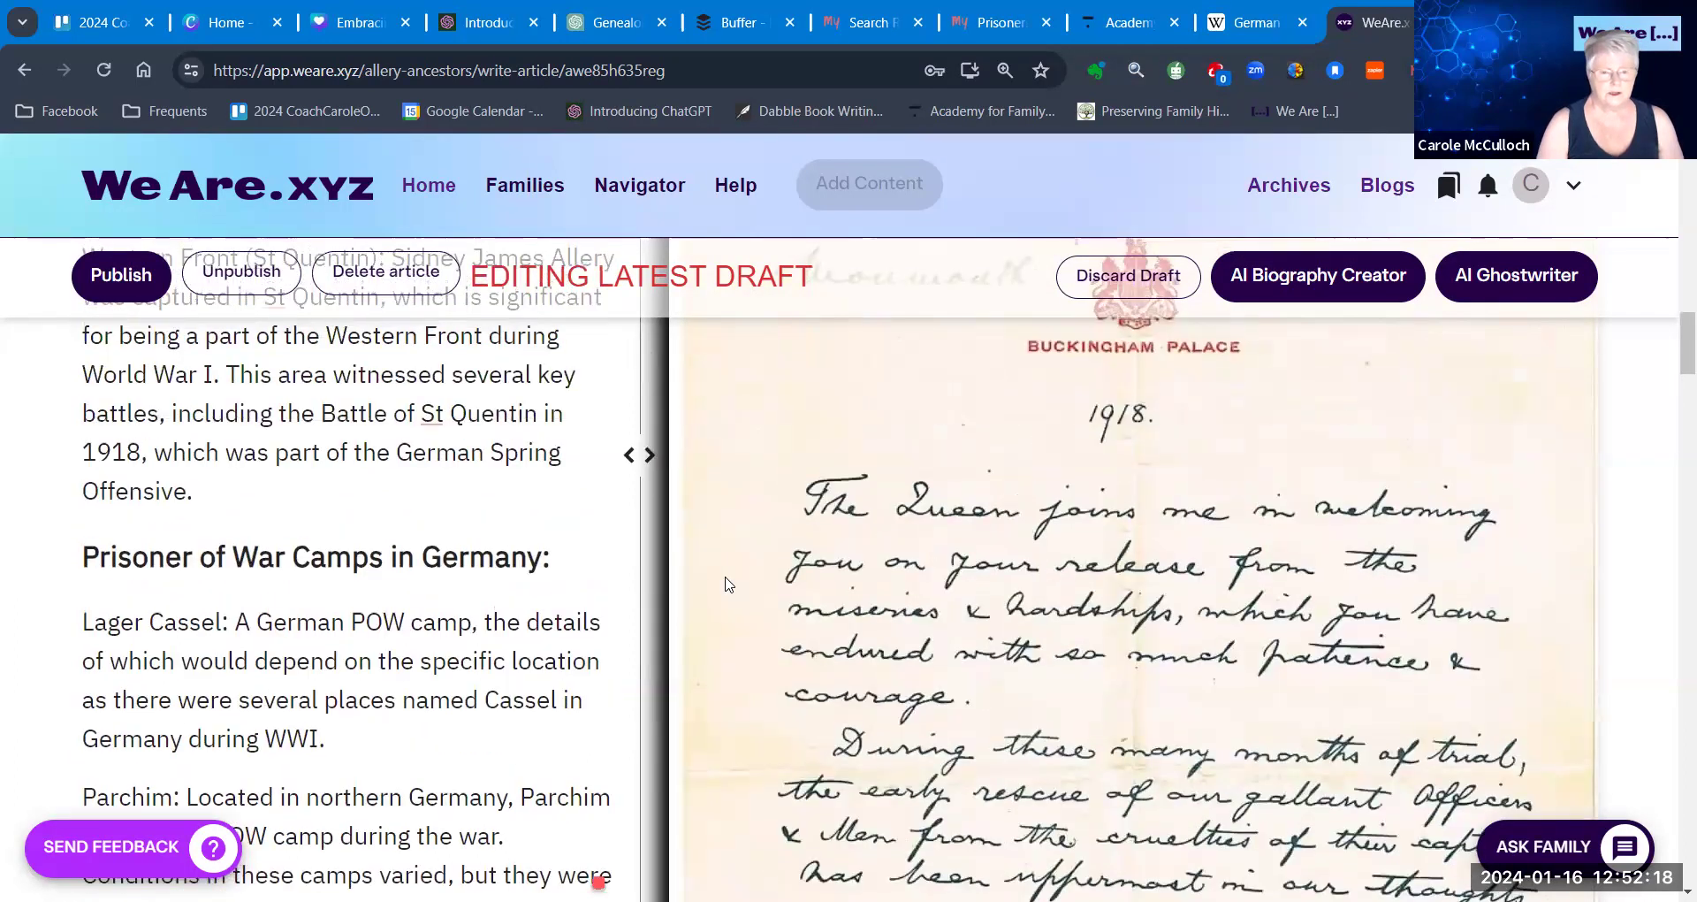
{"action": "scroll", "coordinate": [728, 583], "scroll_direction": "up", "scroll_amount": 1}
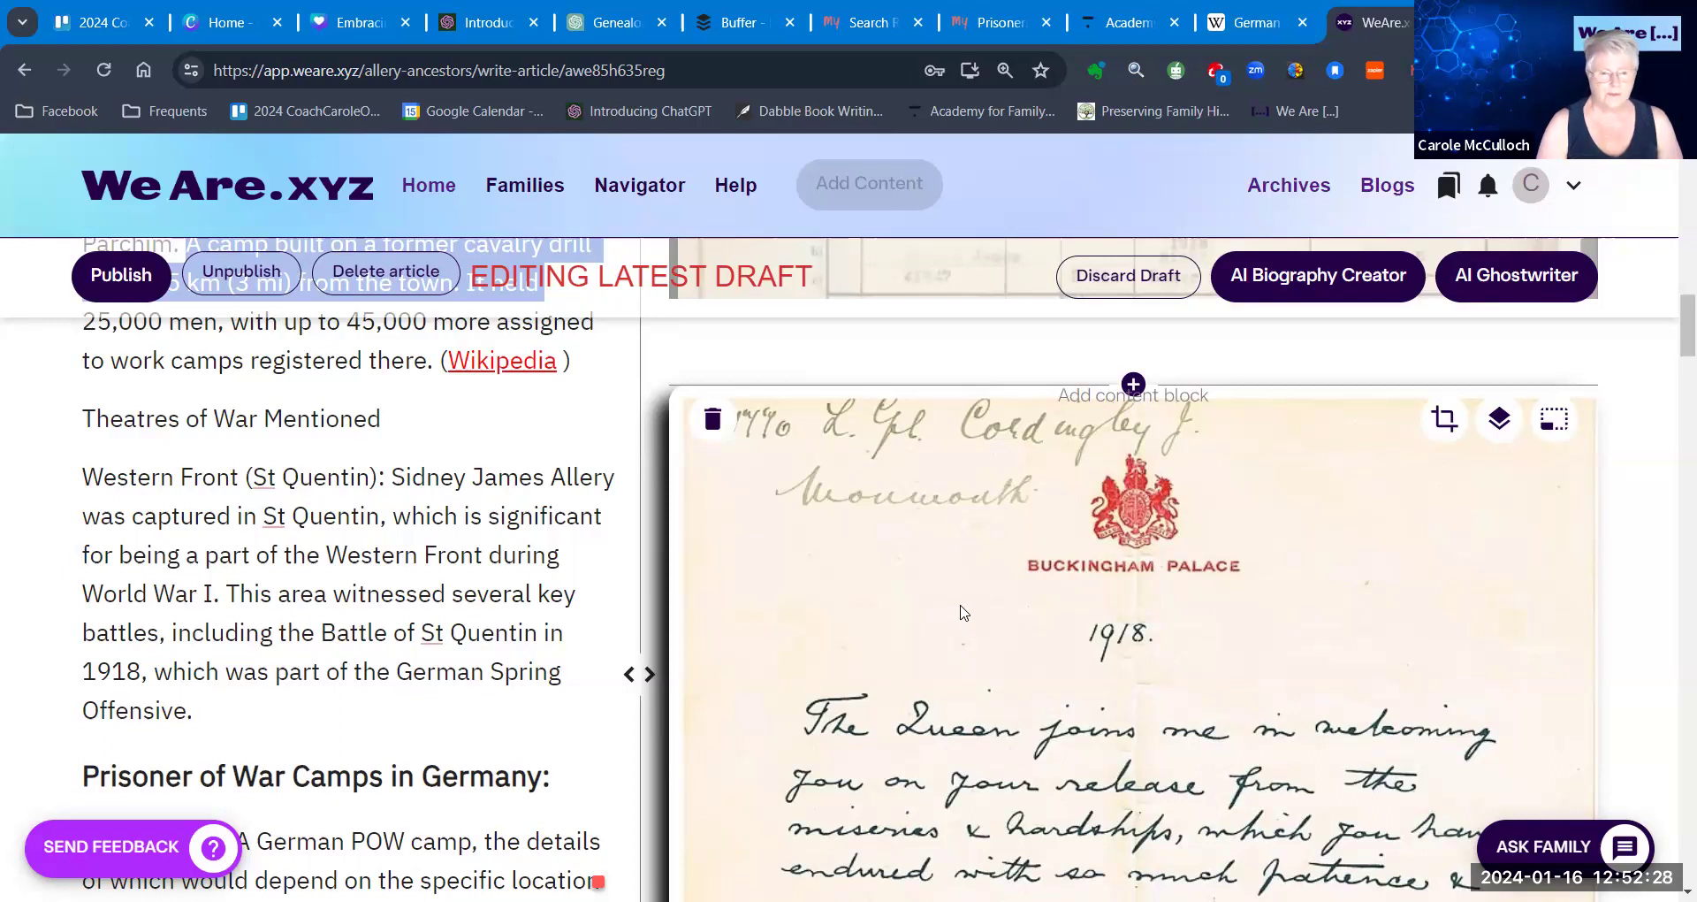
{"action": "scroll", "coordinate": [964, 612], "scroll_direction": "down", "scroll_amount": 3}
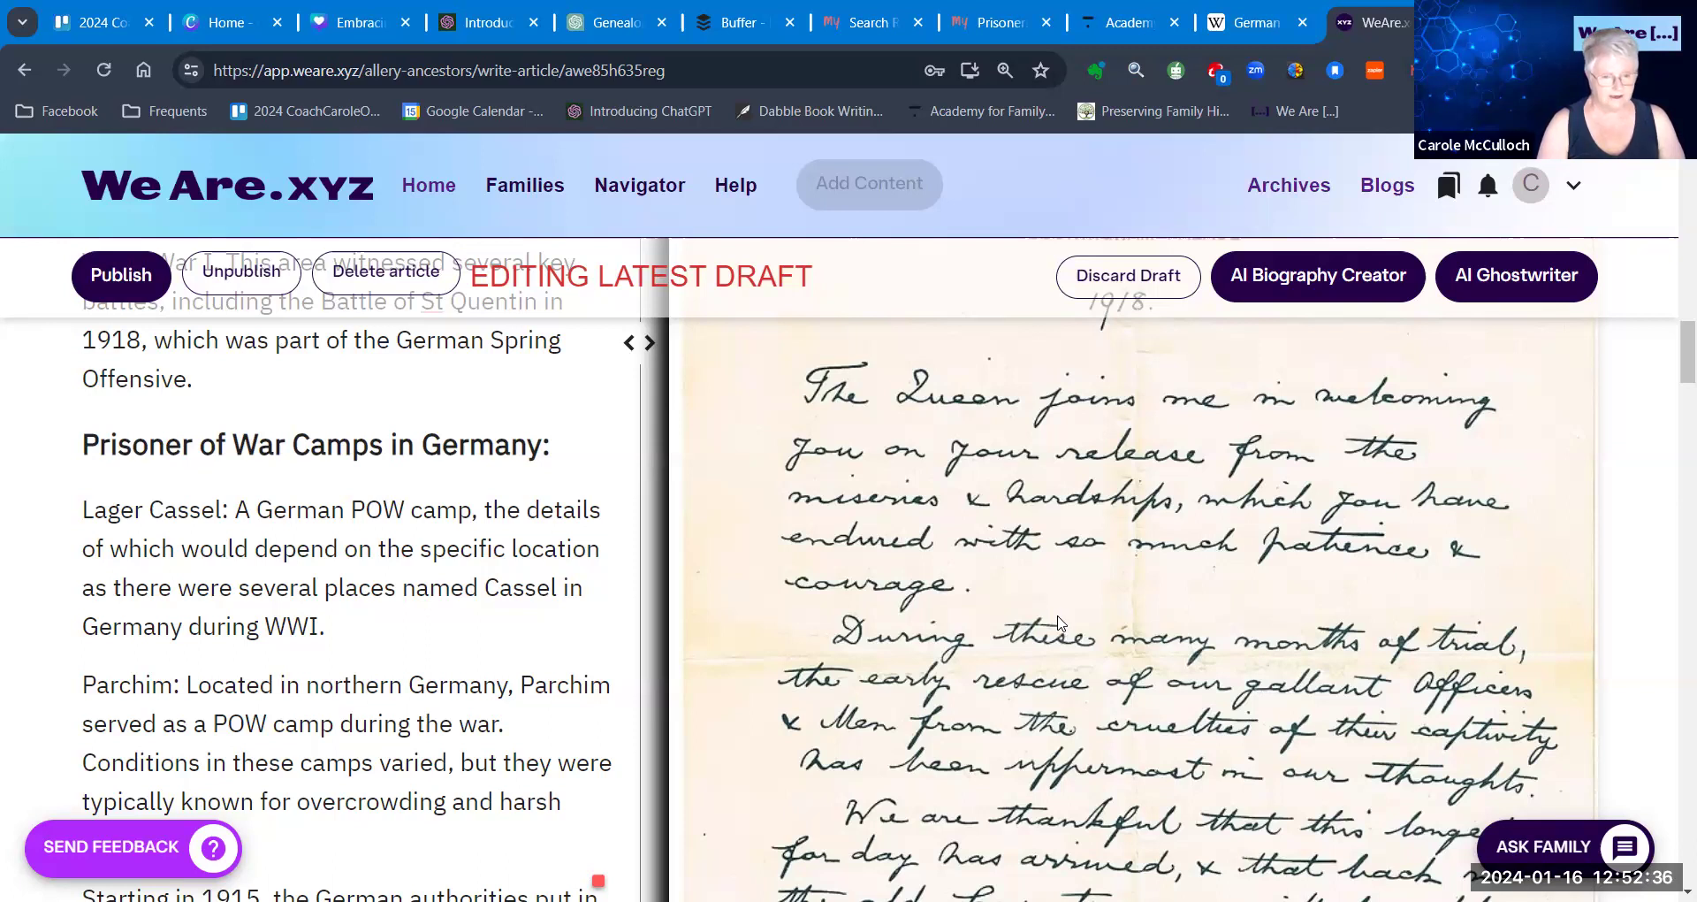
{"action": "scroll", "coordinate": [1058, 623], "scroll_direction": "down", "scroll_amount": 2}
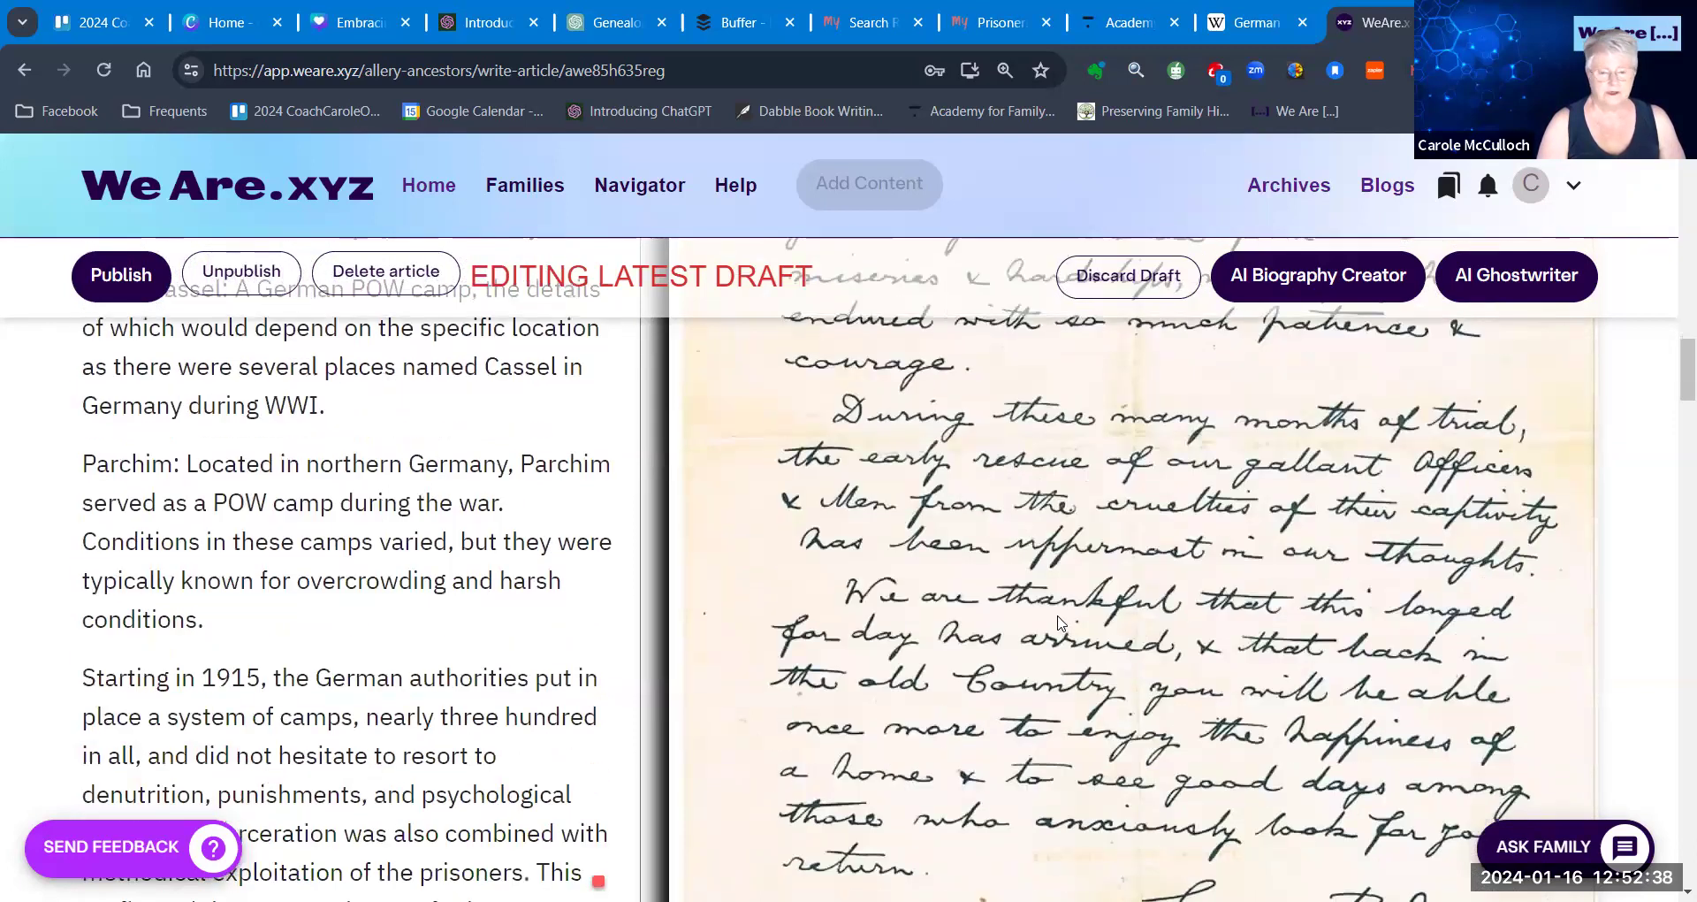
{"action": "scroll", "coordinate": [1058, 624], "scroll_direction": "down", "scroll_amount": 1}
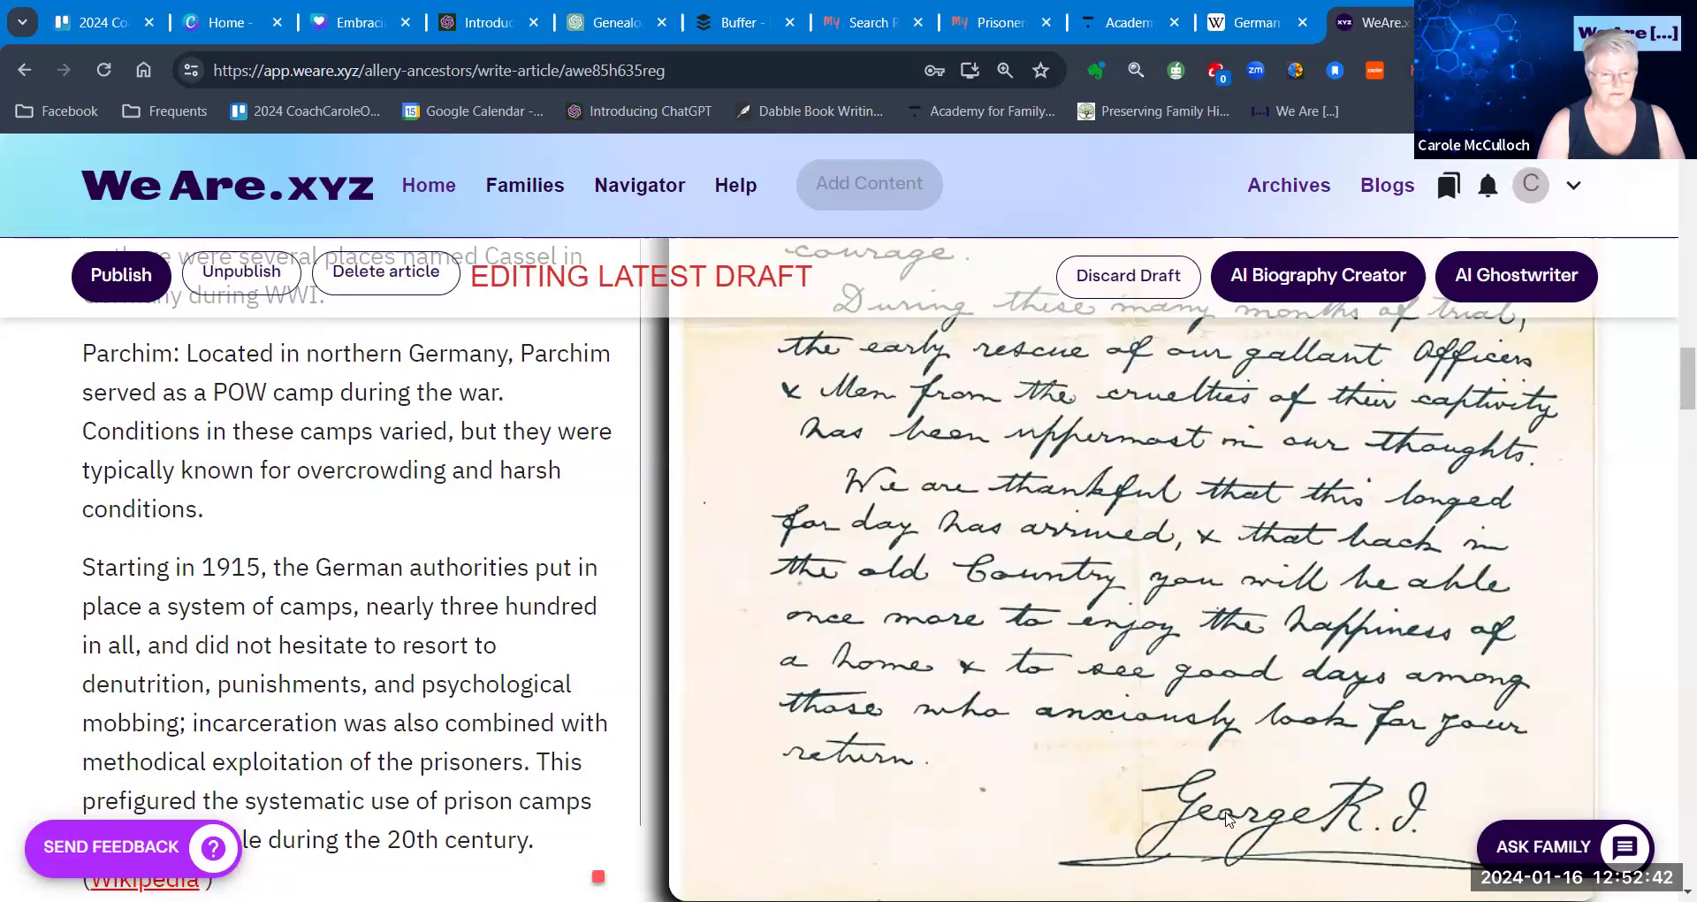
{"action": "scroll", "coordinate": [806, 632], "scroll_direction": "up", "scroll_amount": 4}
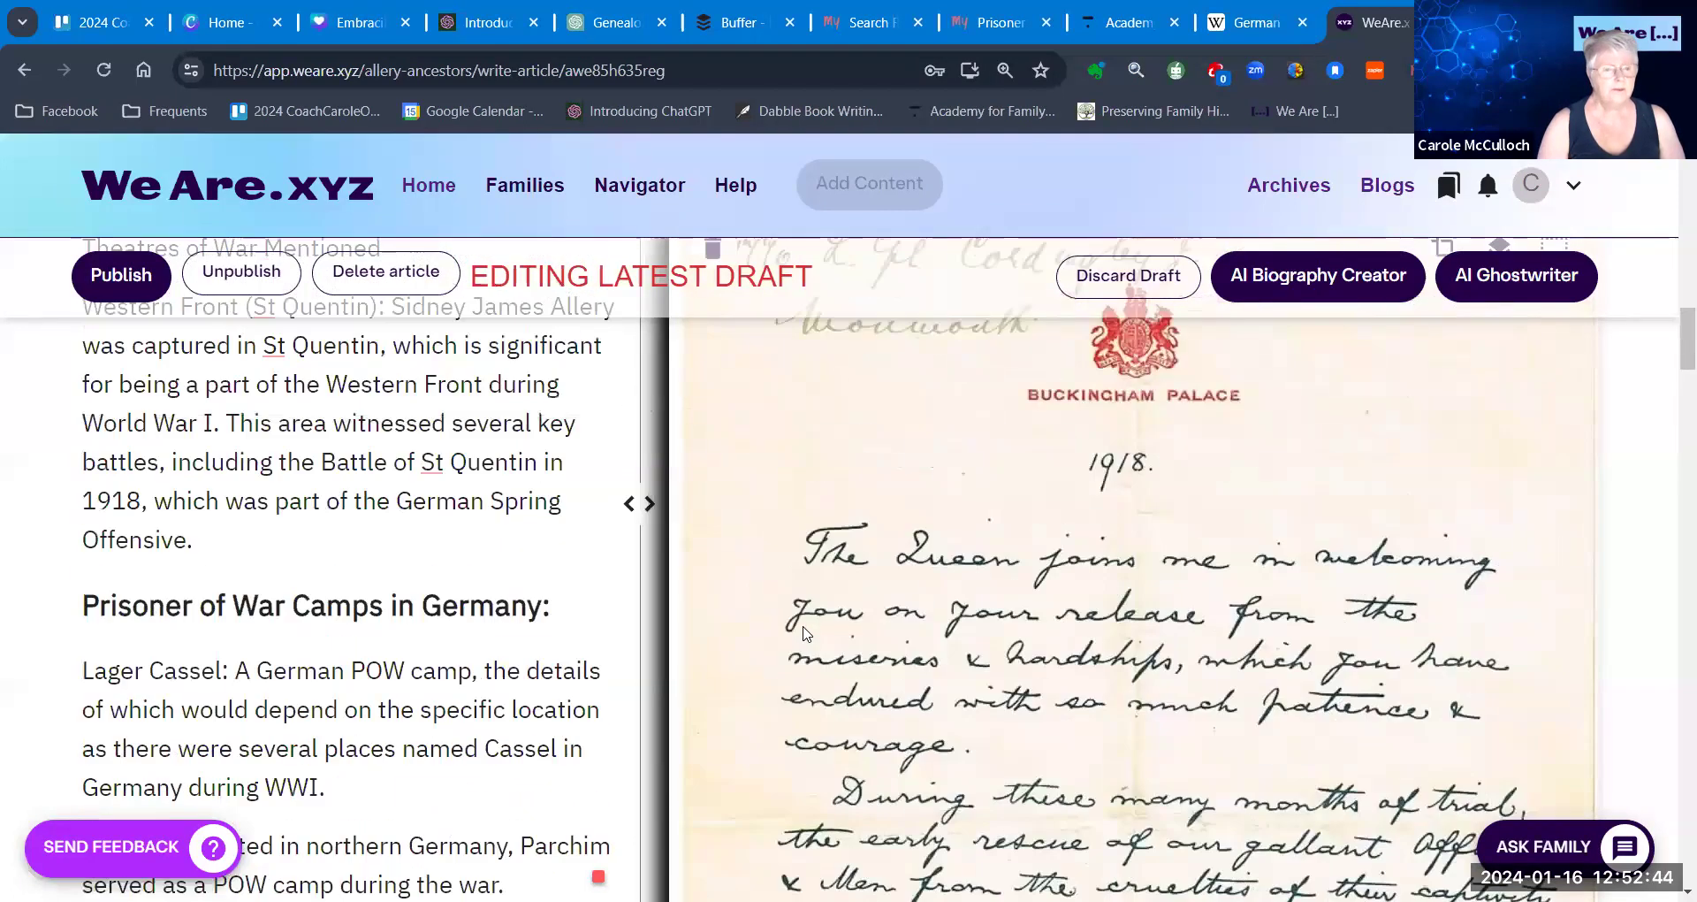
{"action": "scroll", "coordinate": [805, 633], "scroll_direction": "up", "scroll_amount": 10}
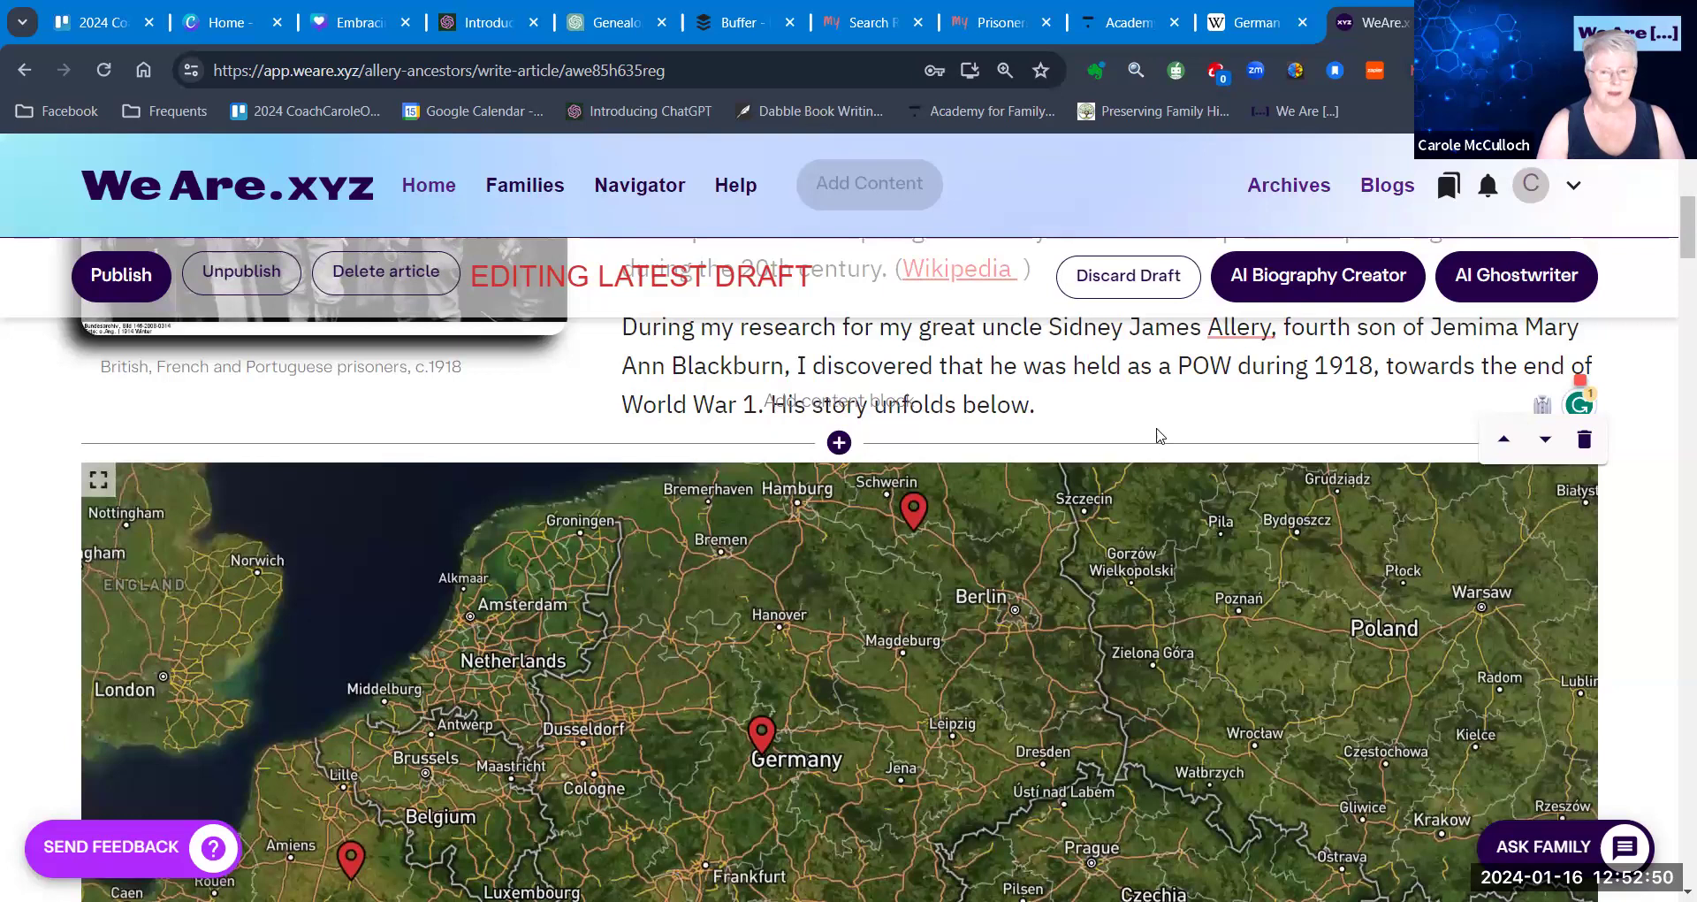
Add a Map Row section below the article's introductory paragraph
{"action": "left_click", "coordinate": [838, 443]}
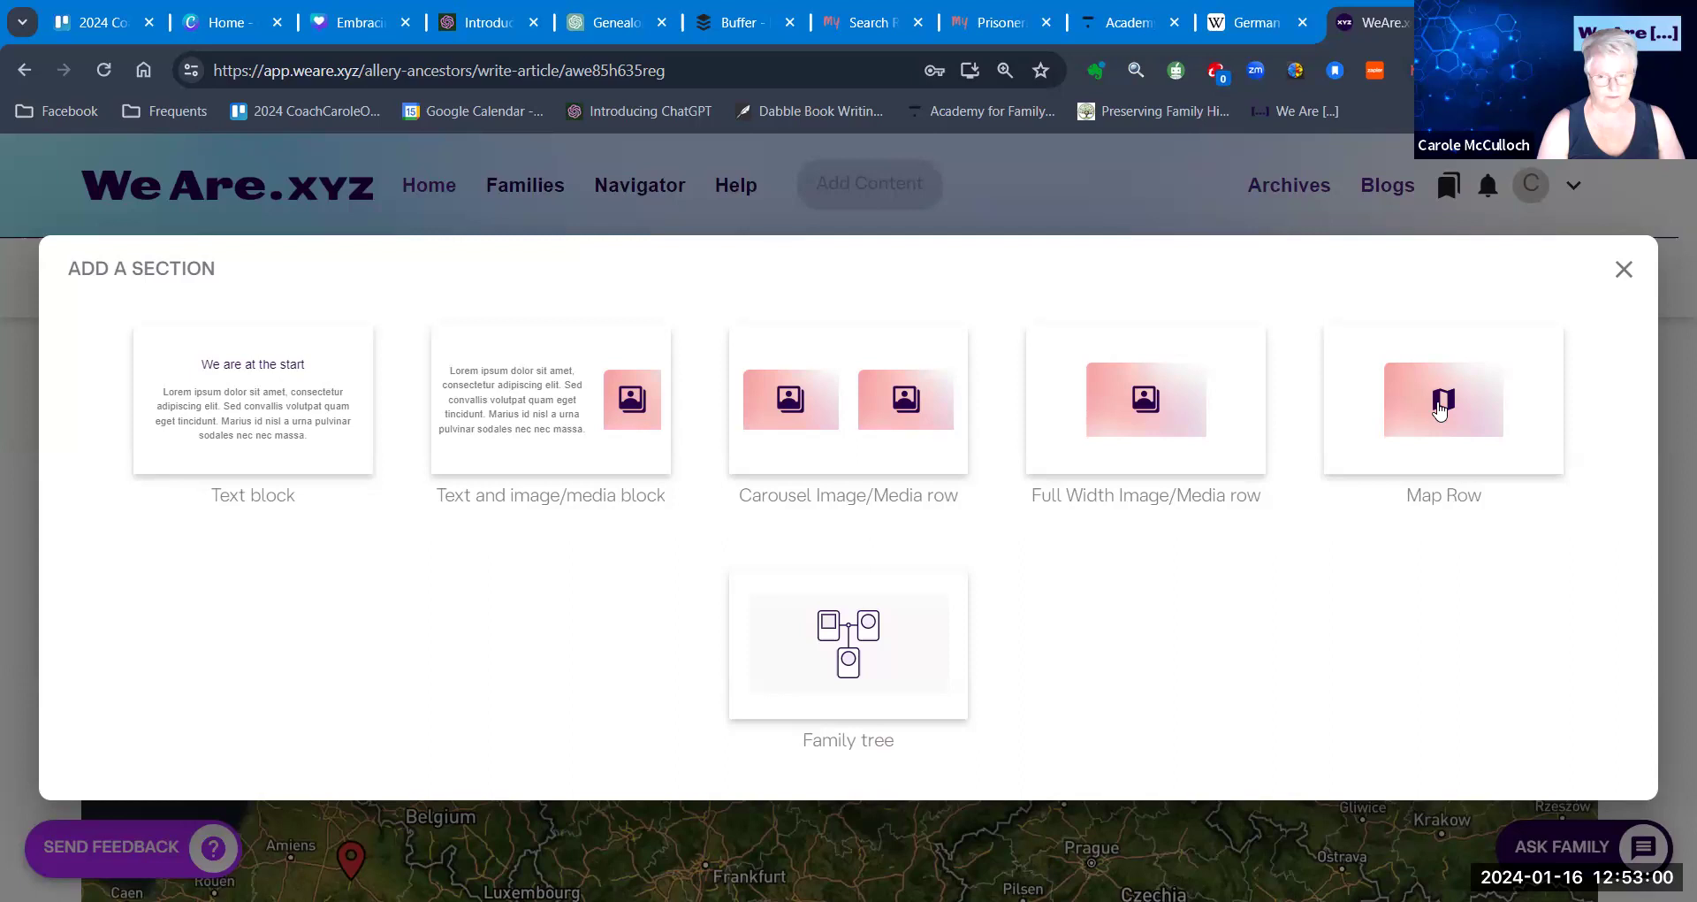
{"action": "left_click", "coordinate": [1440, 406]}
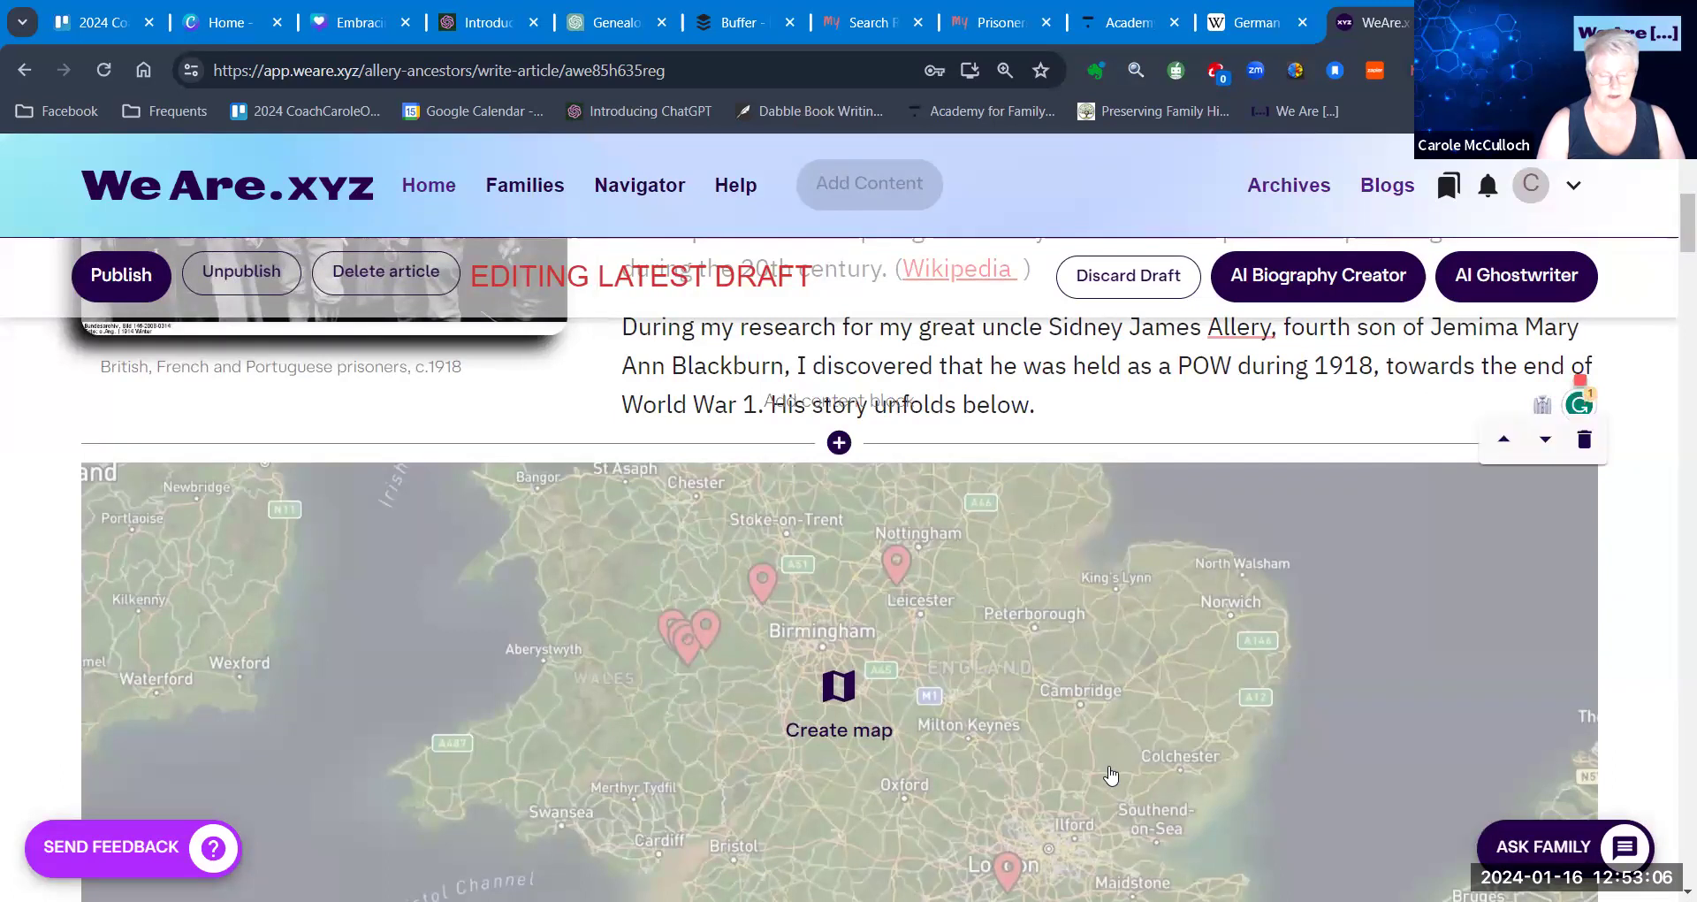
Create the map titled 'Prisoner of War Camps in Germany', fixing the 'Prisone' typo
{"action": "left_click", "coordinate": [842, 691]}
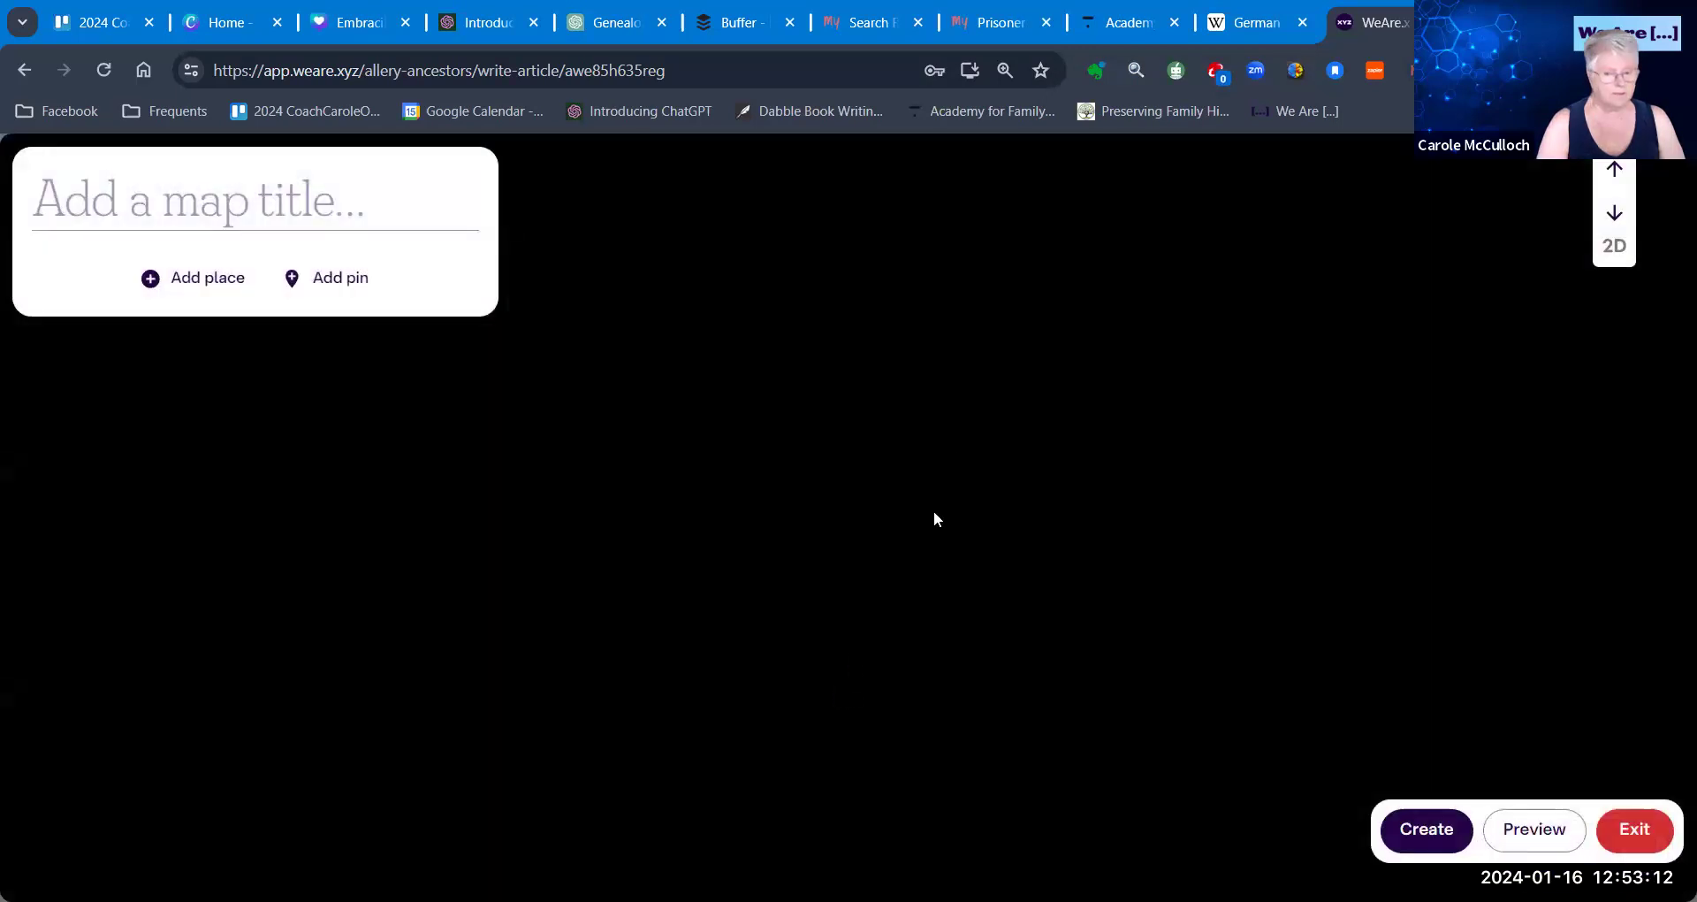
{"action": "left_click", "coordinate": [67, 208]}
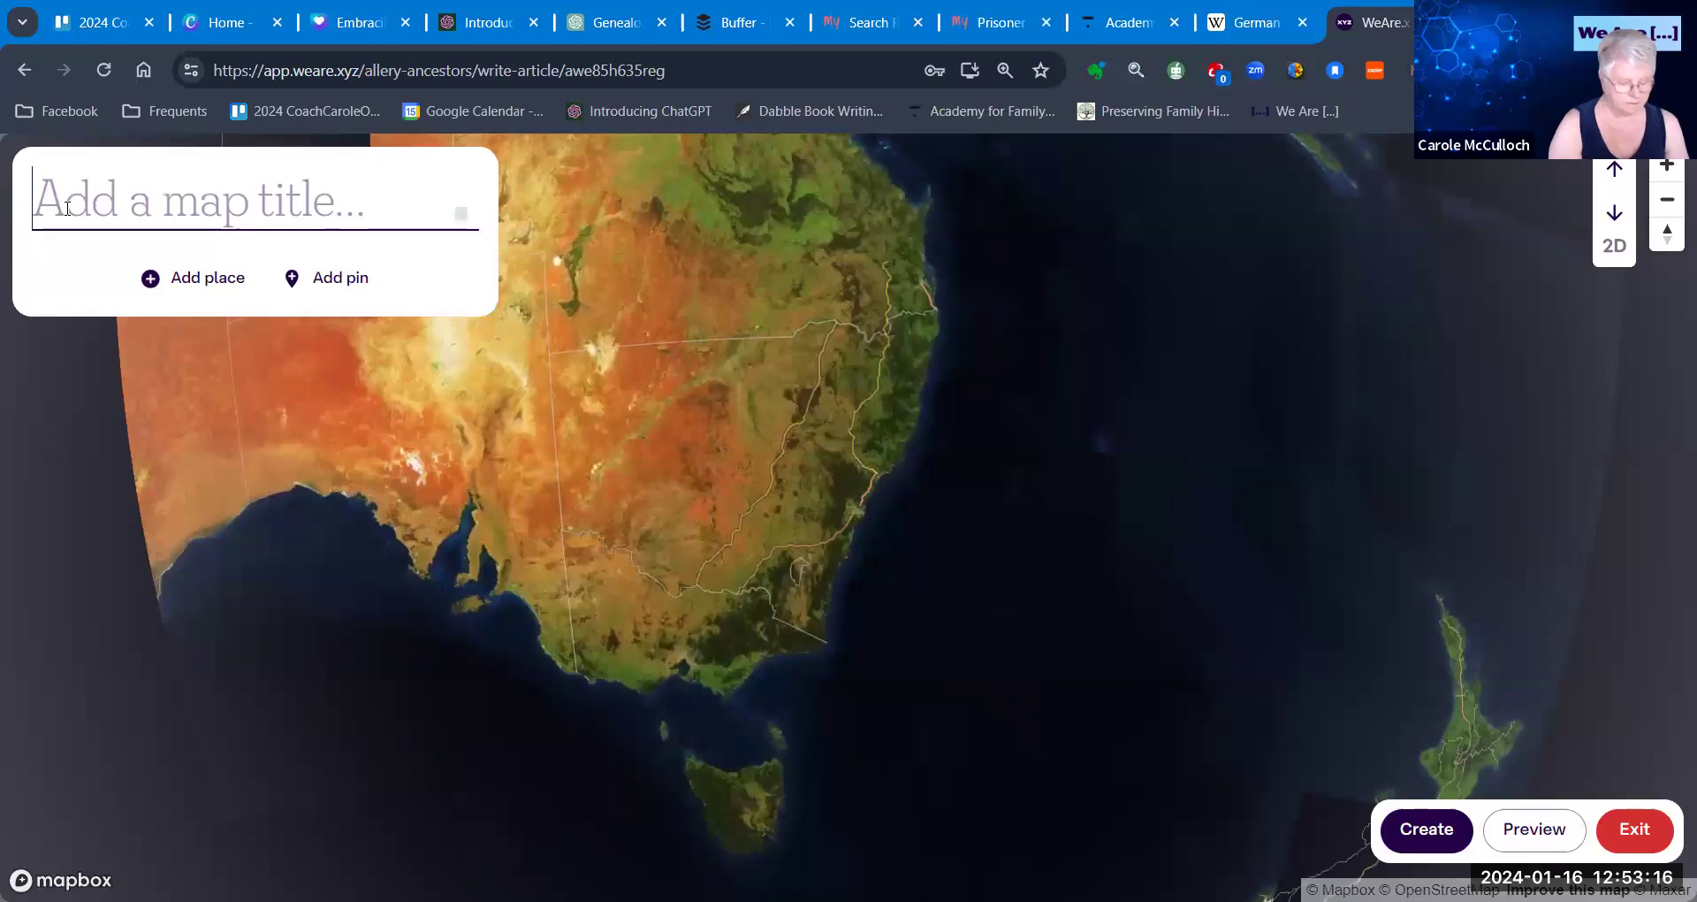
{"action": "type", "text": "Priso"}
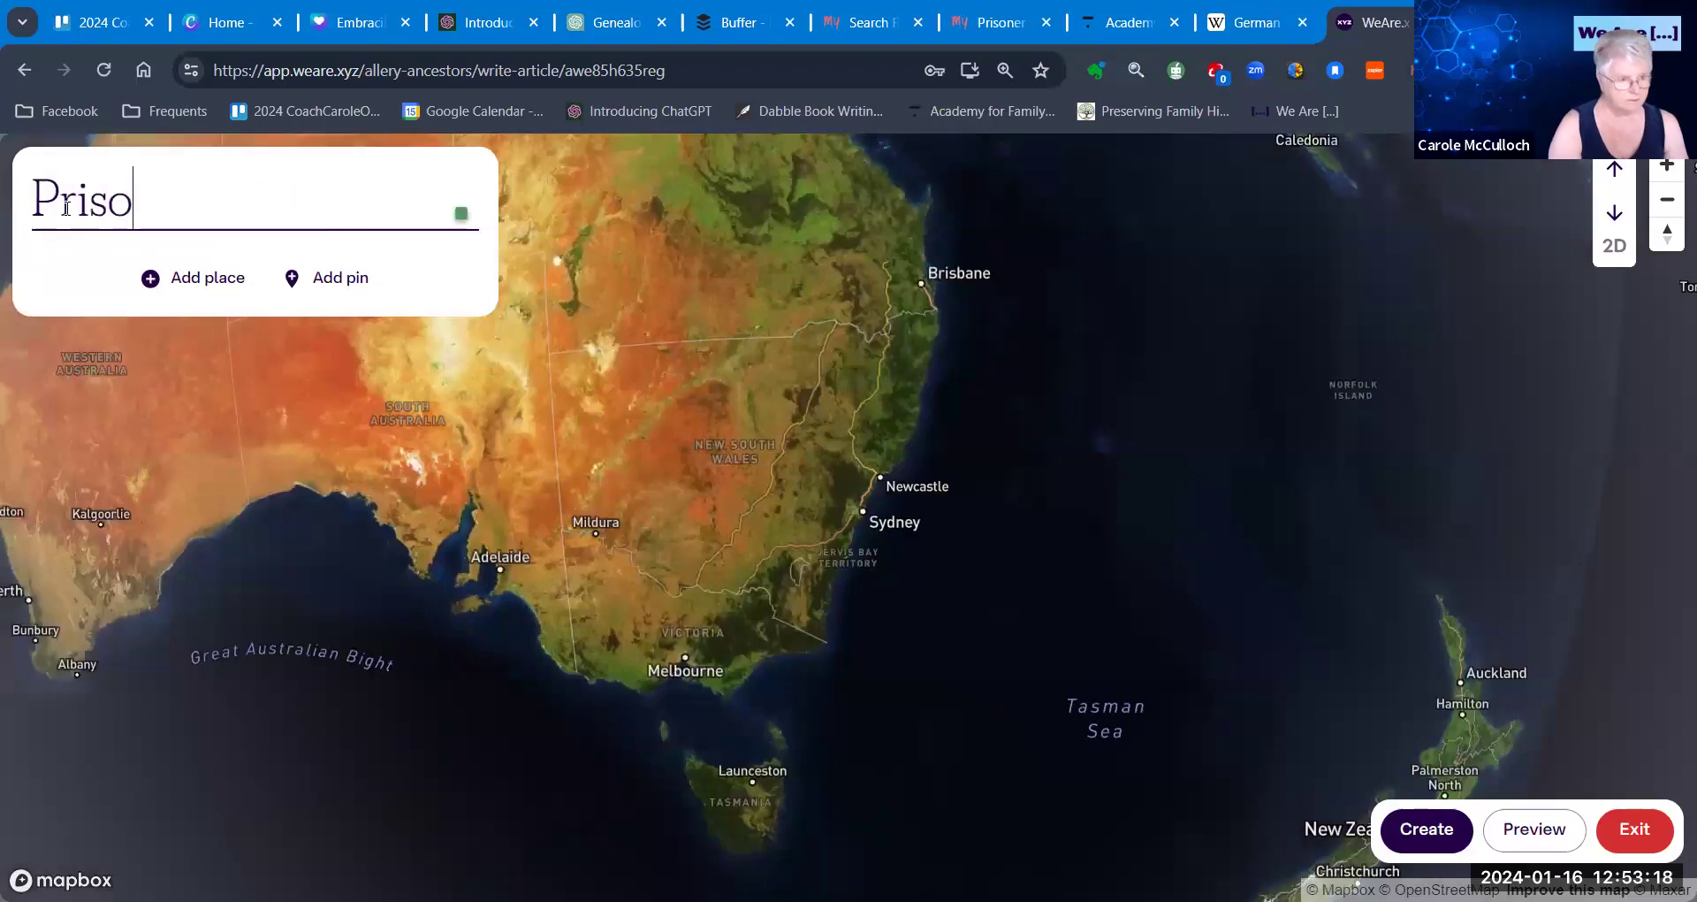
{"action": "type", "text": "ne of War Camps"}
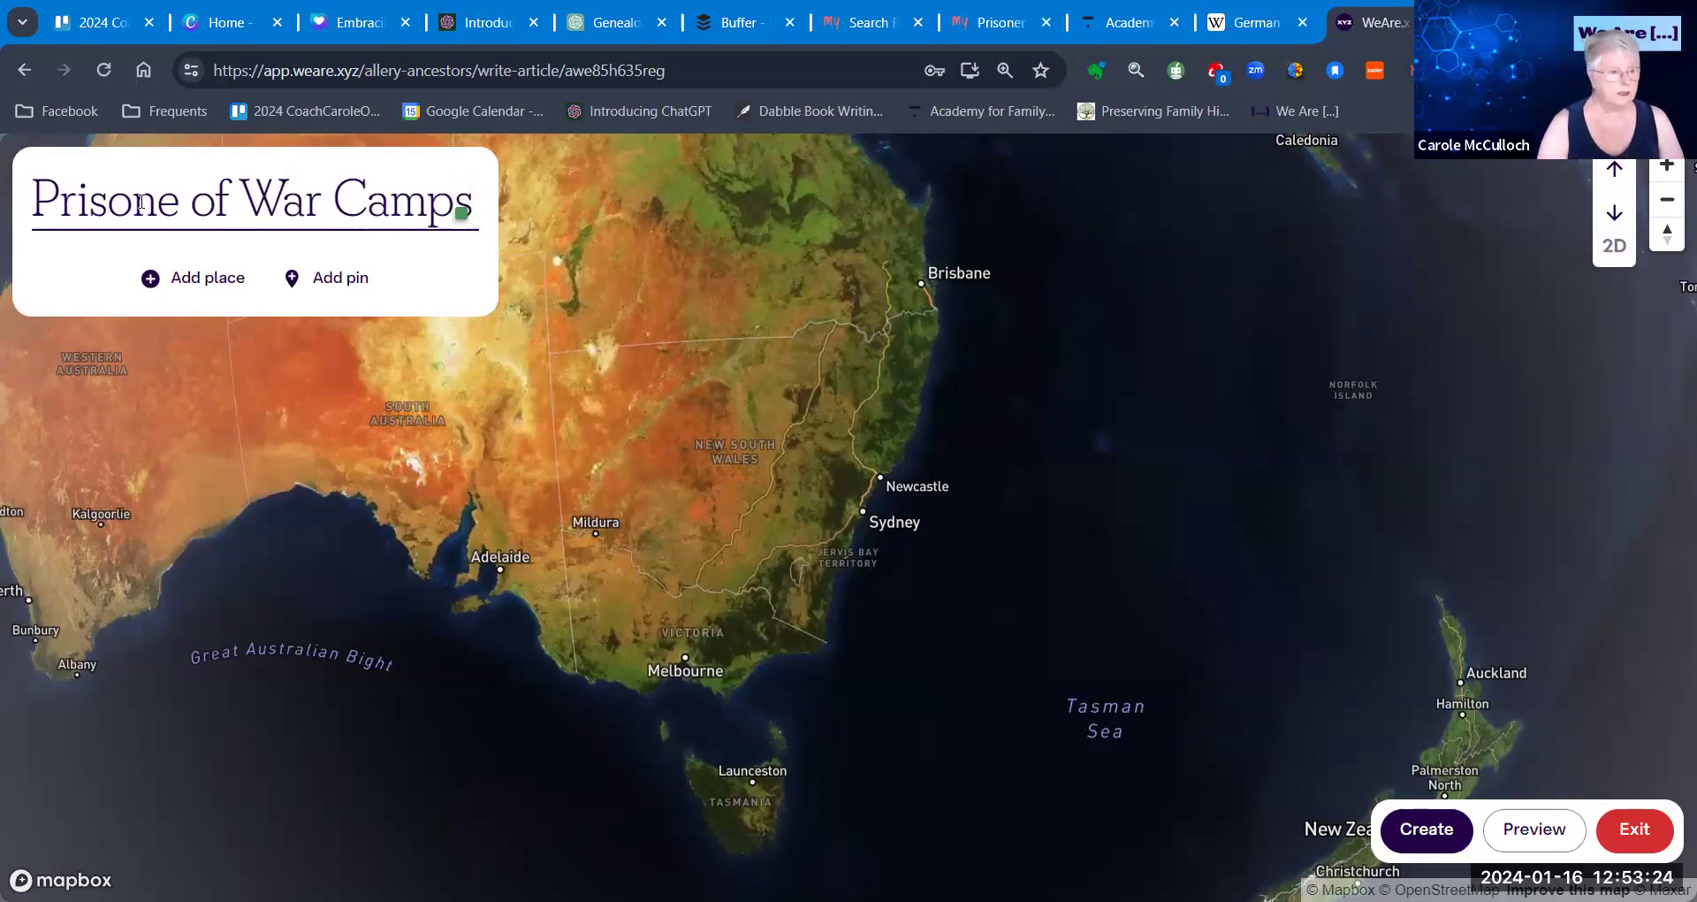
{"action": "left_click", "coordinate": [181, 191]}
{"action": "left_click", "coordinate": [71, 275]}
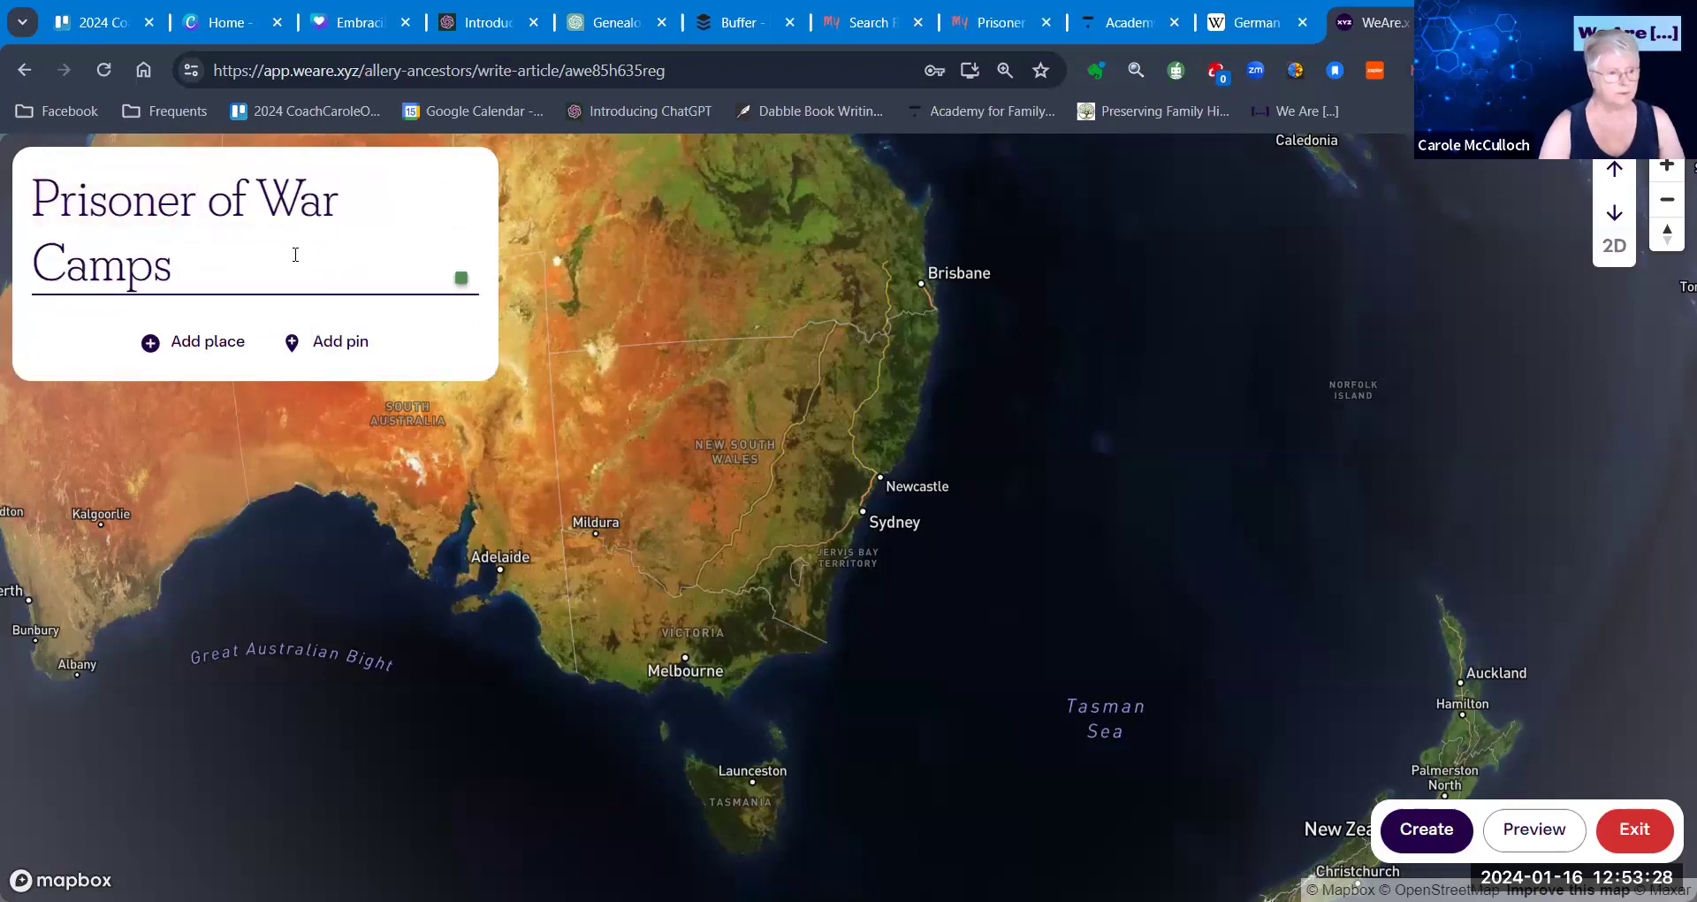
{"action": "type", "text": "in G"}
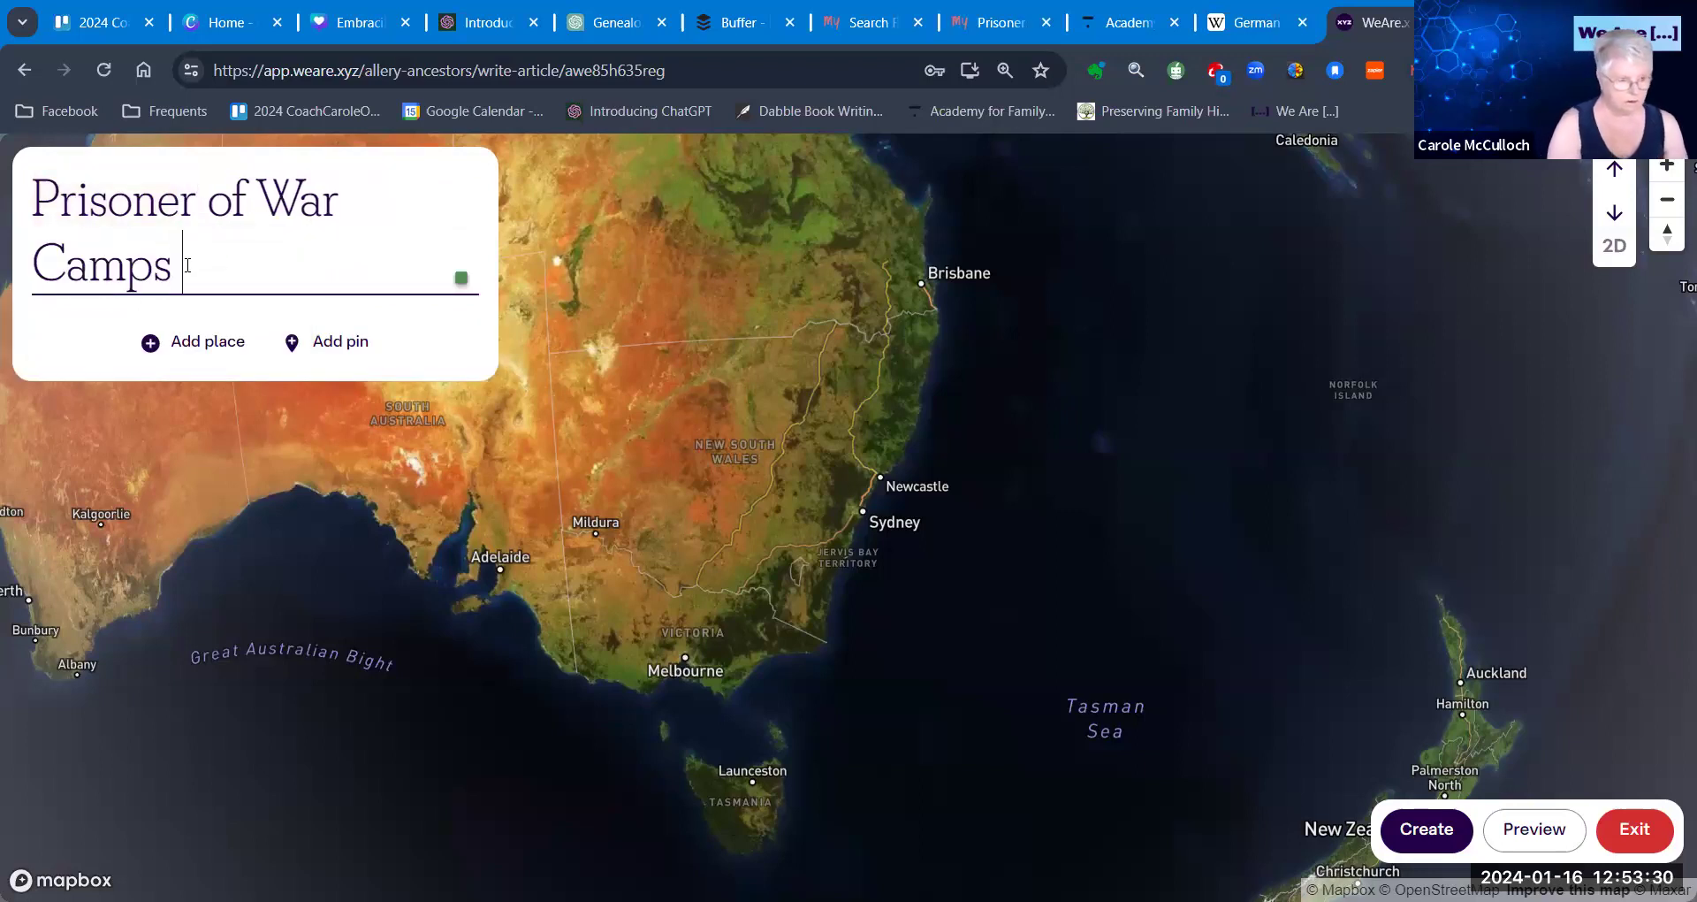
{"action": "type", "text": "e"}
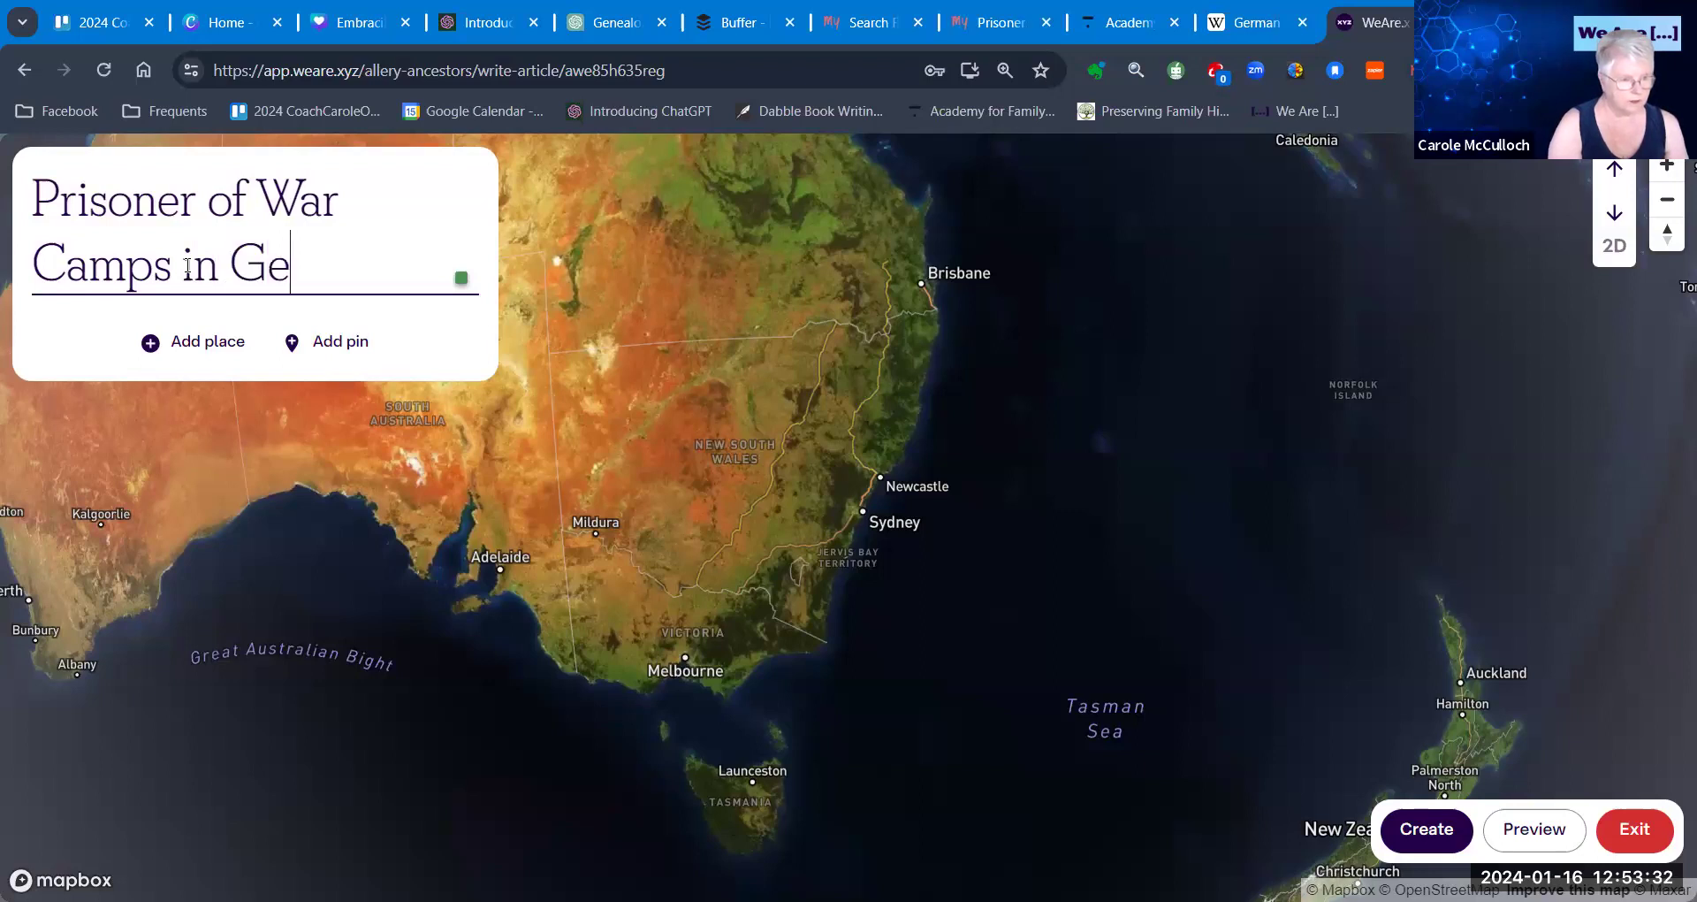
{"action": "type", "text": "rmany"}
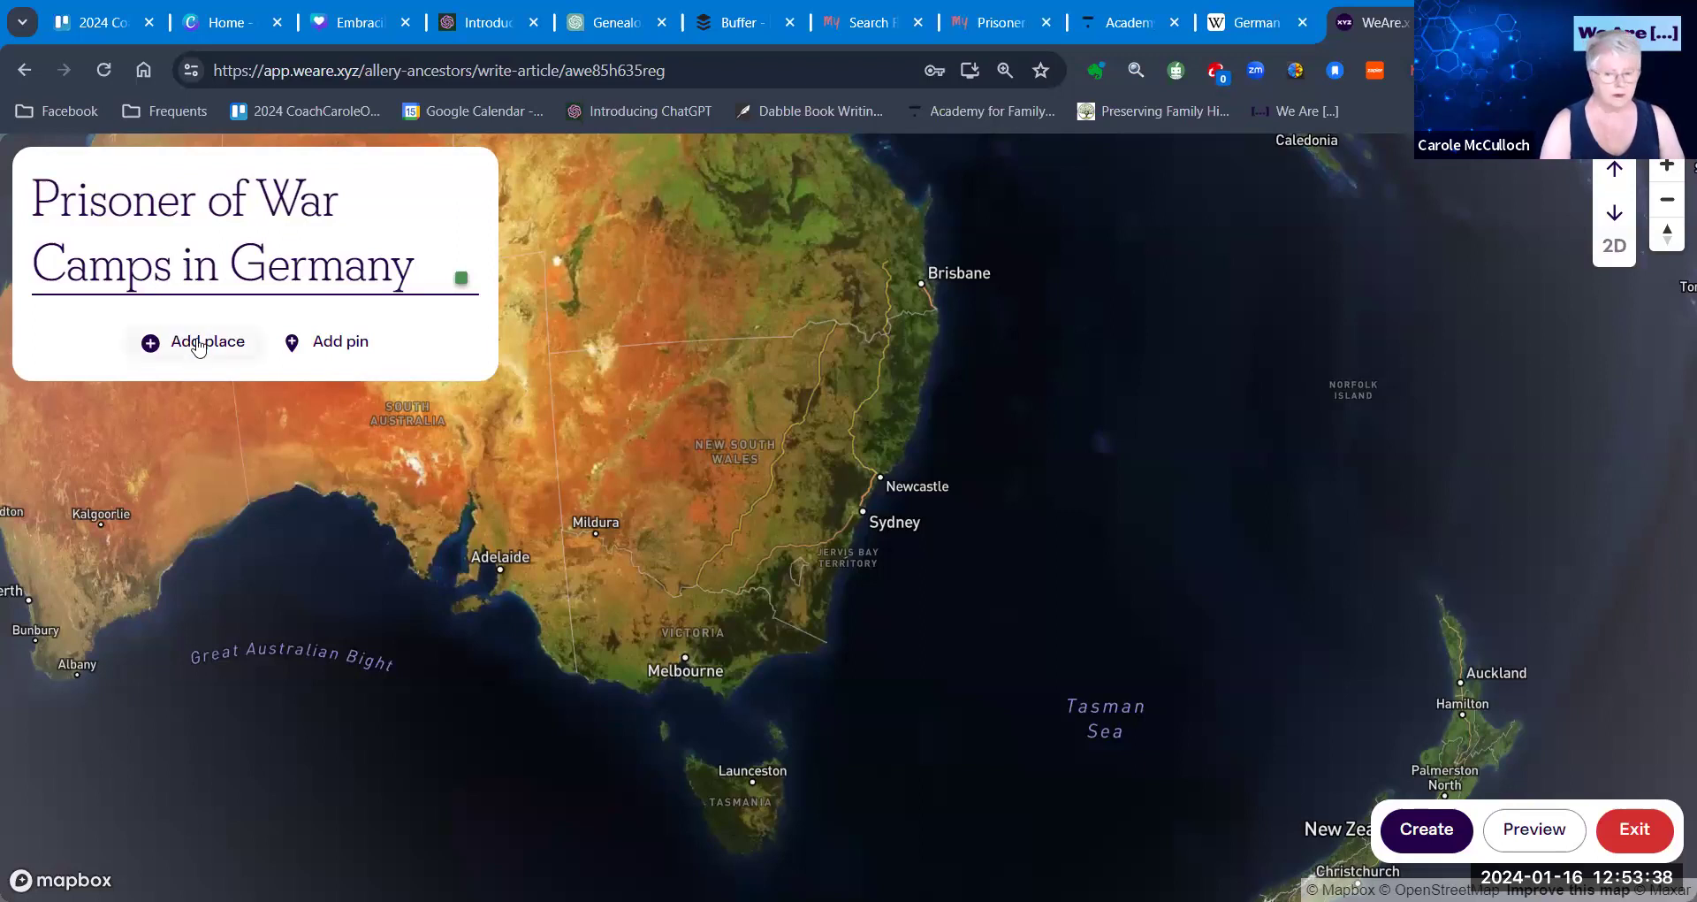
{"action": "left_click", "coordinate": [1425, 833]}
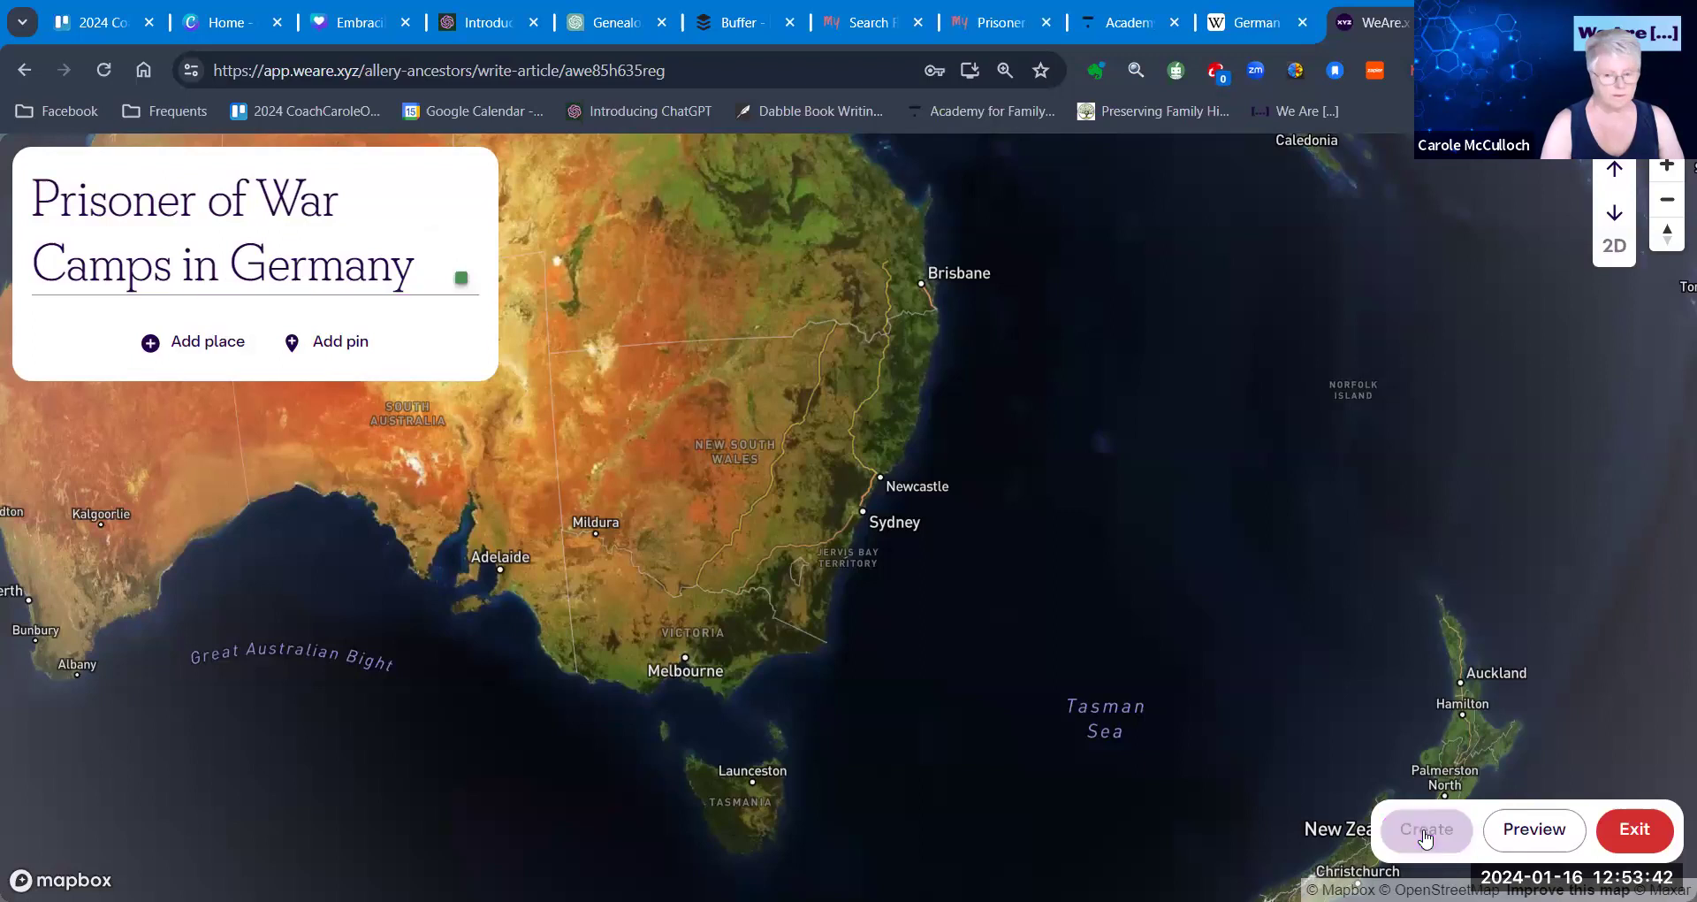